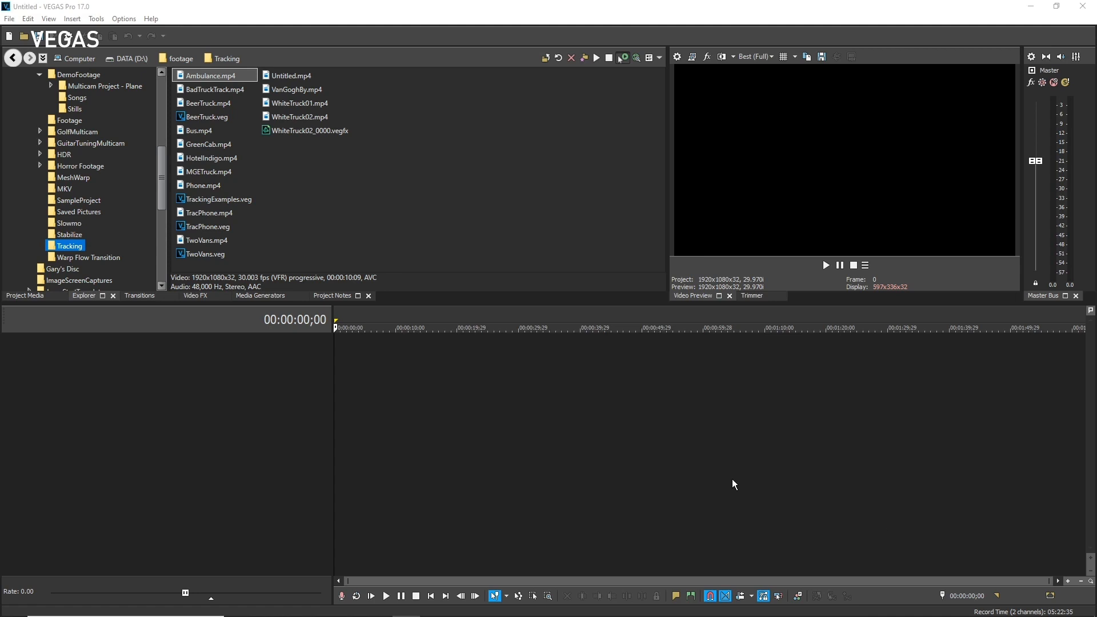
Add Phone.mp4 at the start of the empty timeline, match the project video settings to it, and play the clip.
left_click_drag(171, 185, 330, 347)
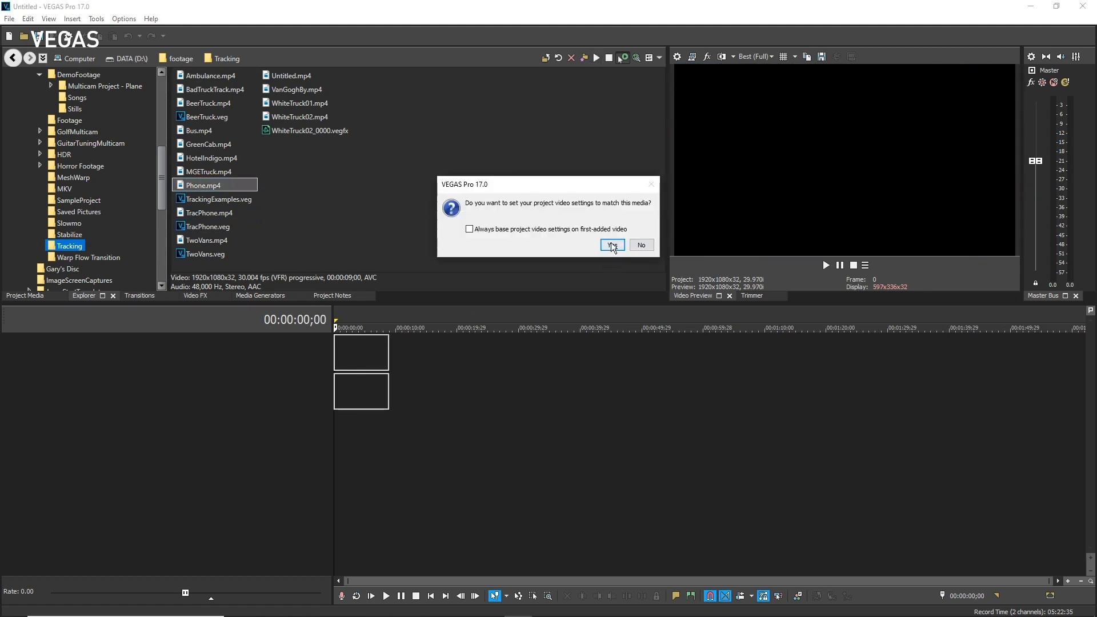
left_click(610, 242)
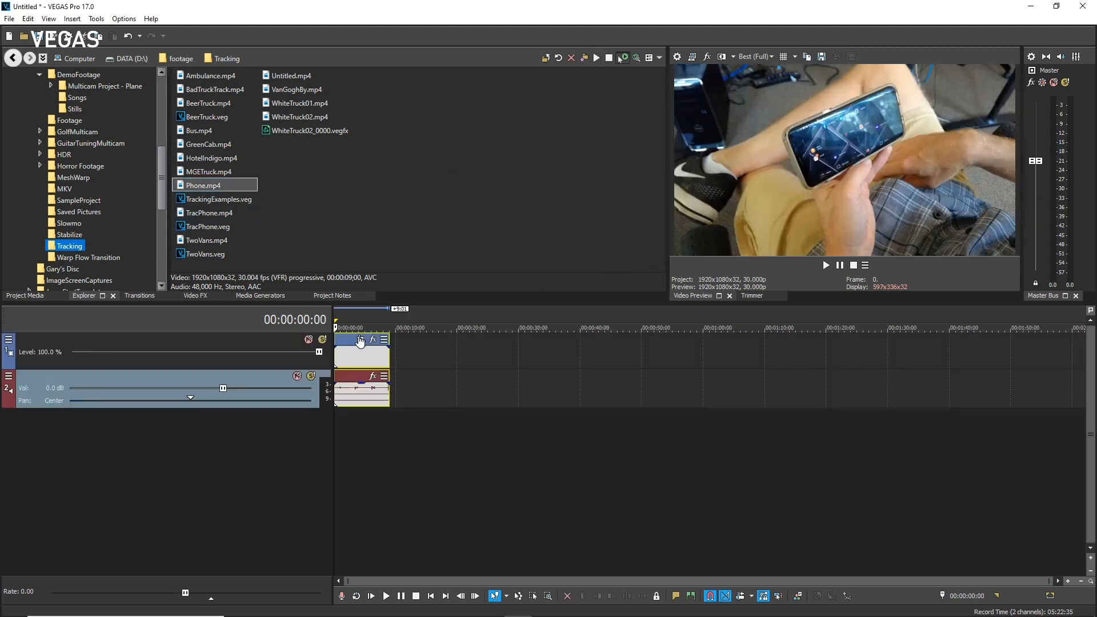
left_click(336, 357)
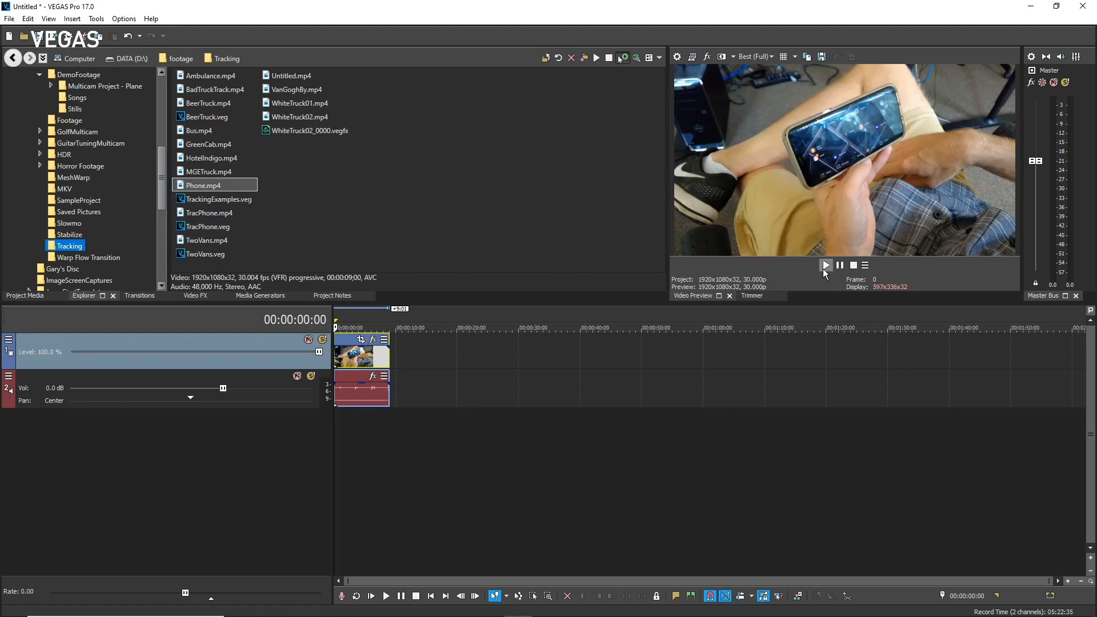
left_click(824, 267)
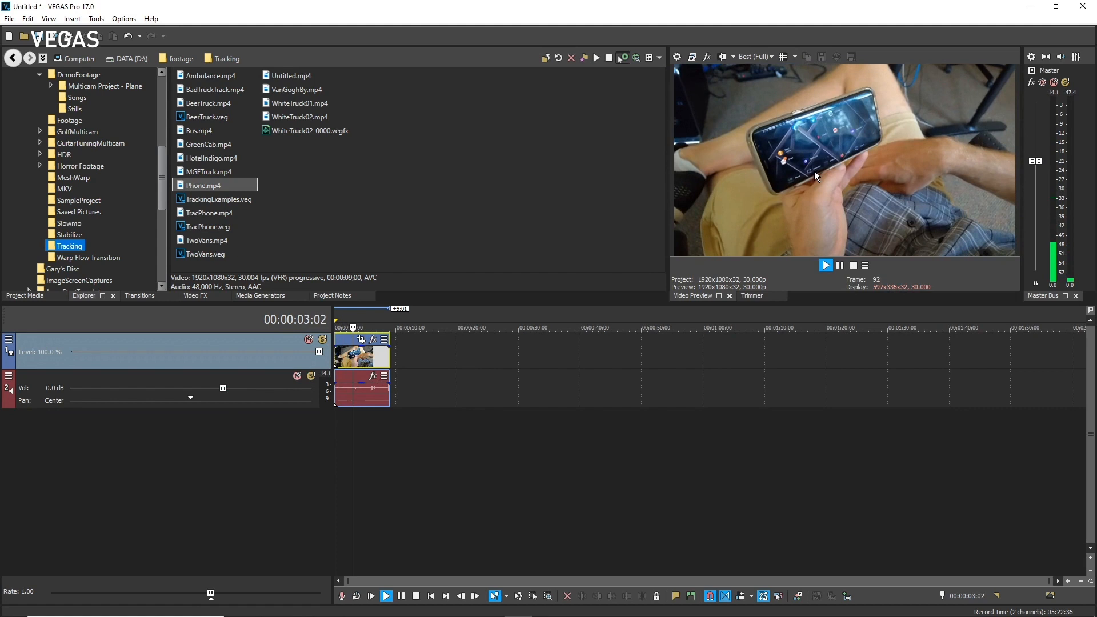
left_click(854, 267)
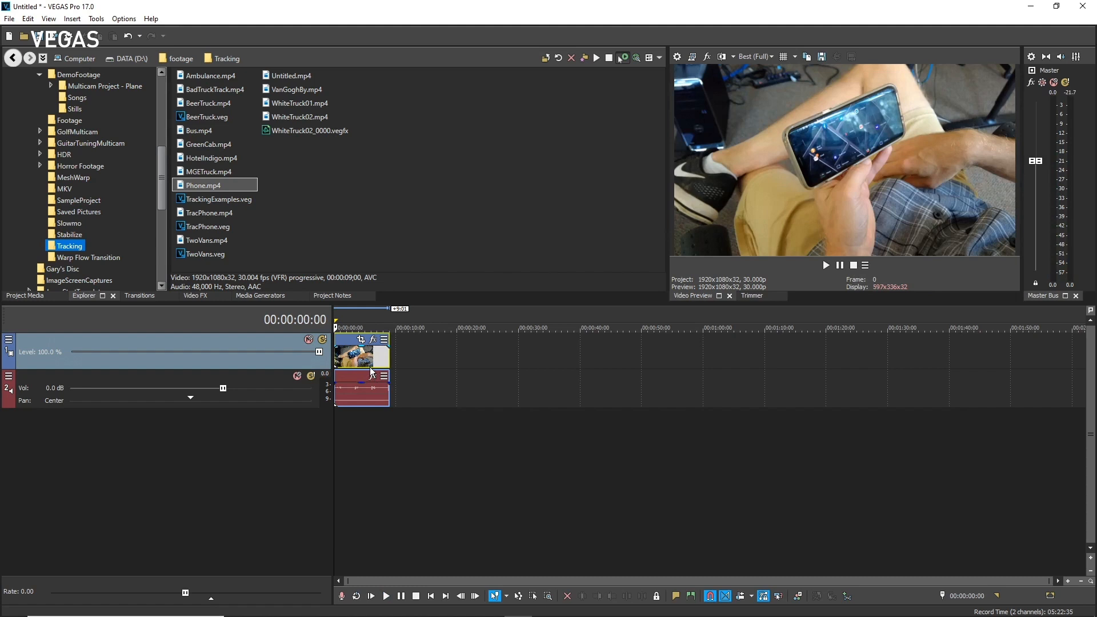
Apply the default Bézier Masking effect to the Phone video event and set Mask 1's type to Curve.
left_click(195, 296)
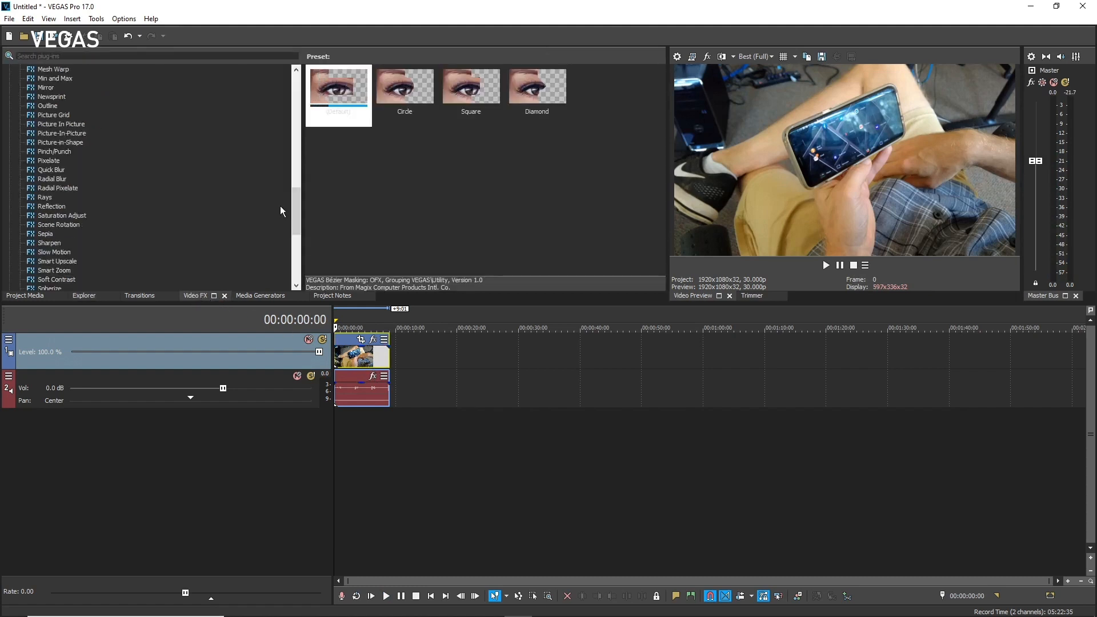
left_click_drag(293, 201, 287, 97)
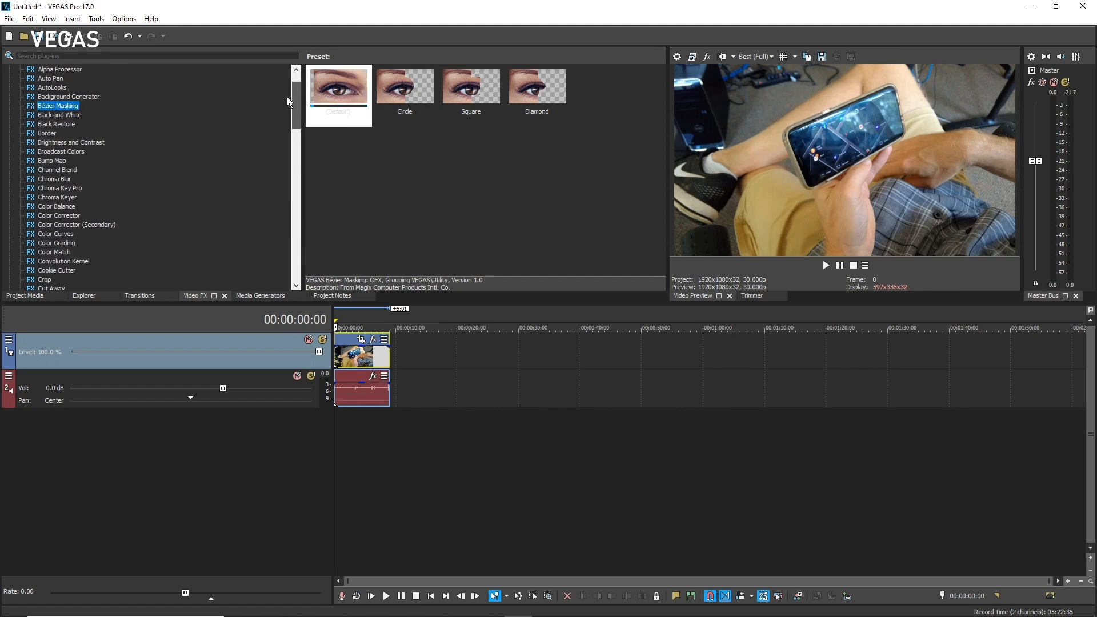
left_click_drag(337, 94, 355, 352)
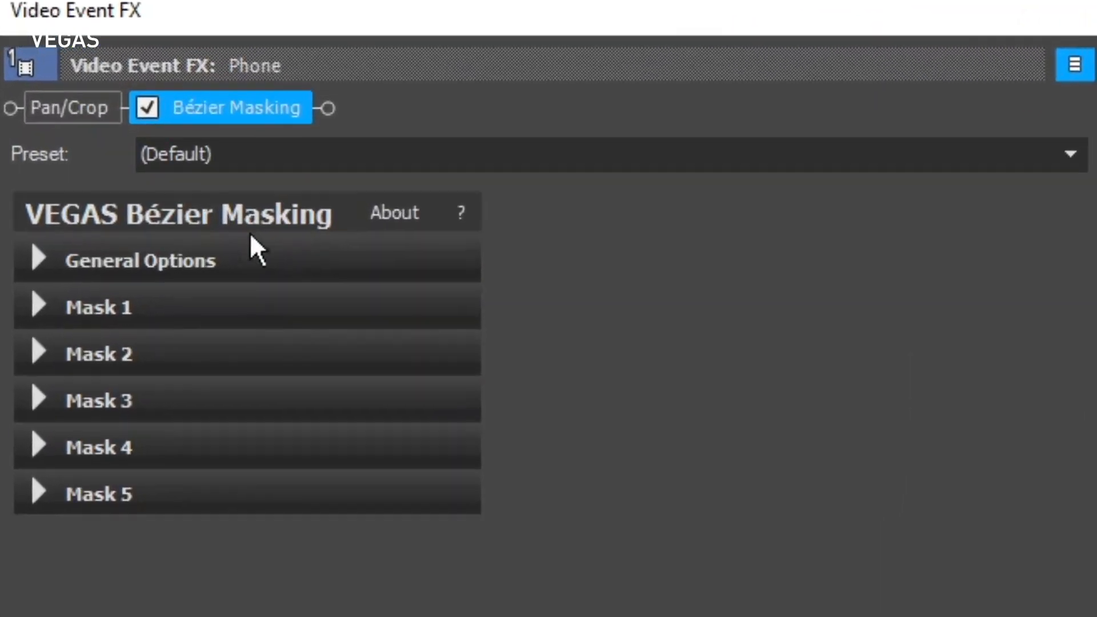
left_click(33, 308)
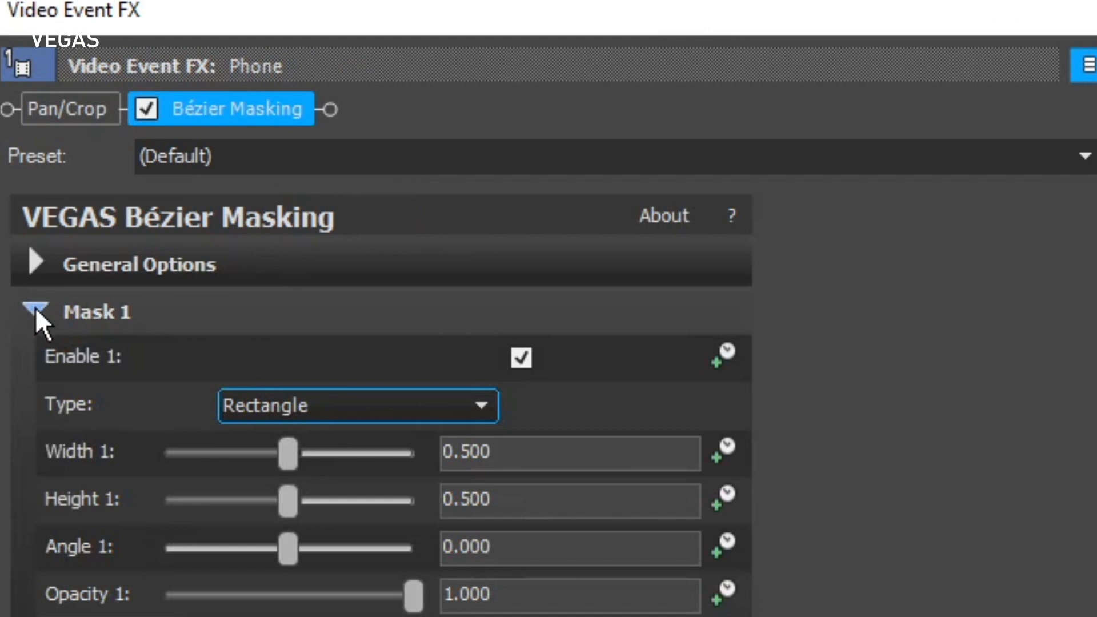
left_click(451, 405)
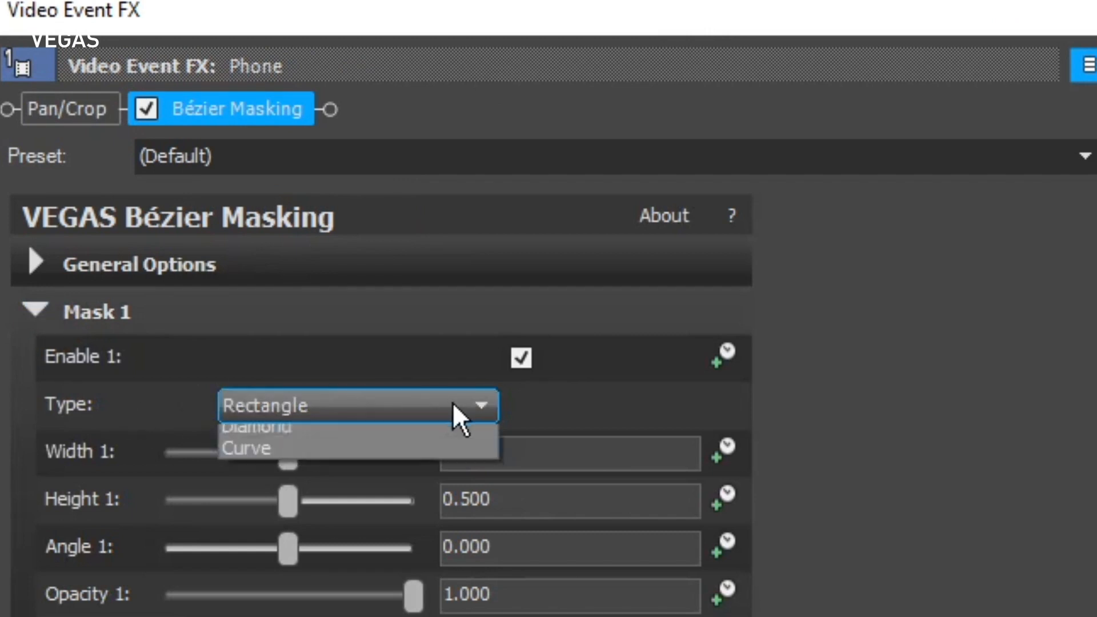
left_click(245, 505)
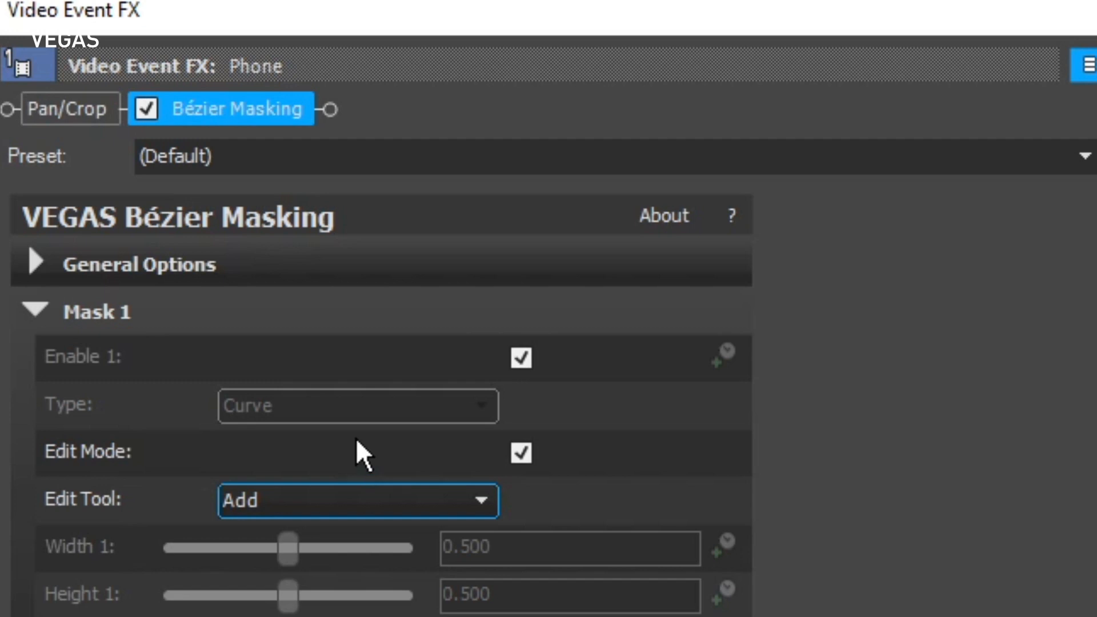
Set the Bézier mask's Blend to about 0.49 so the footage shows dimly outside the mask.
left_click(36, 260)
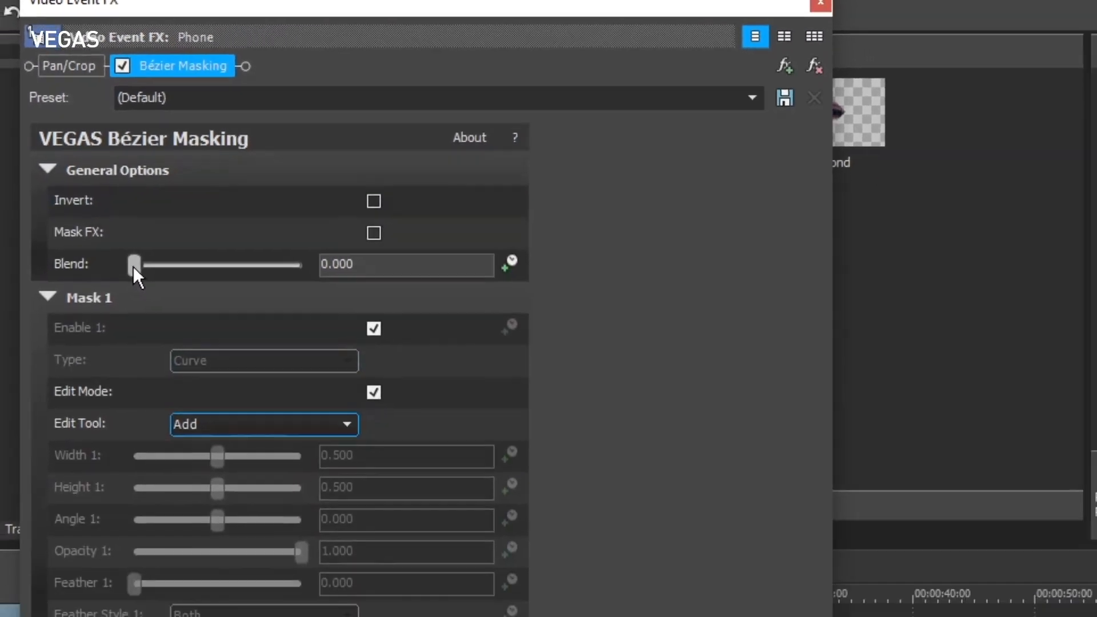
left_click_drag(133, 266, 222, 272)
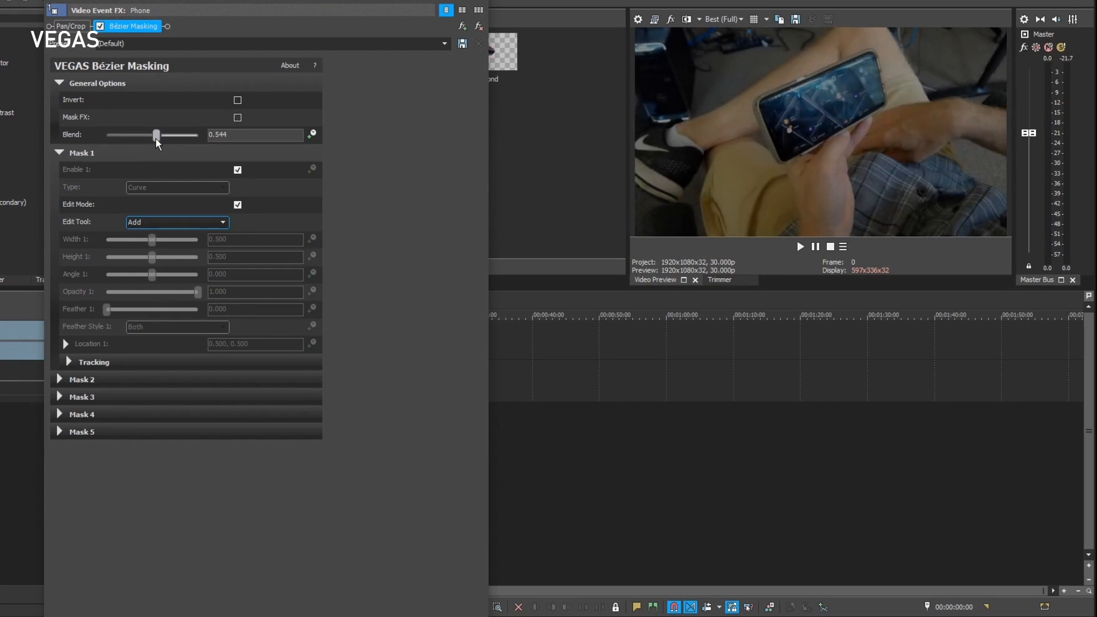
left_click_drag(156, 139, 150, 139)
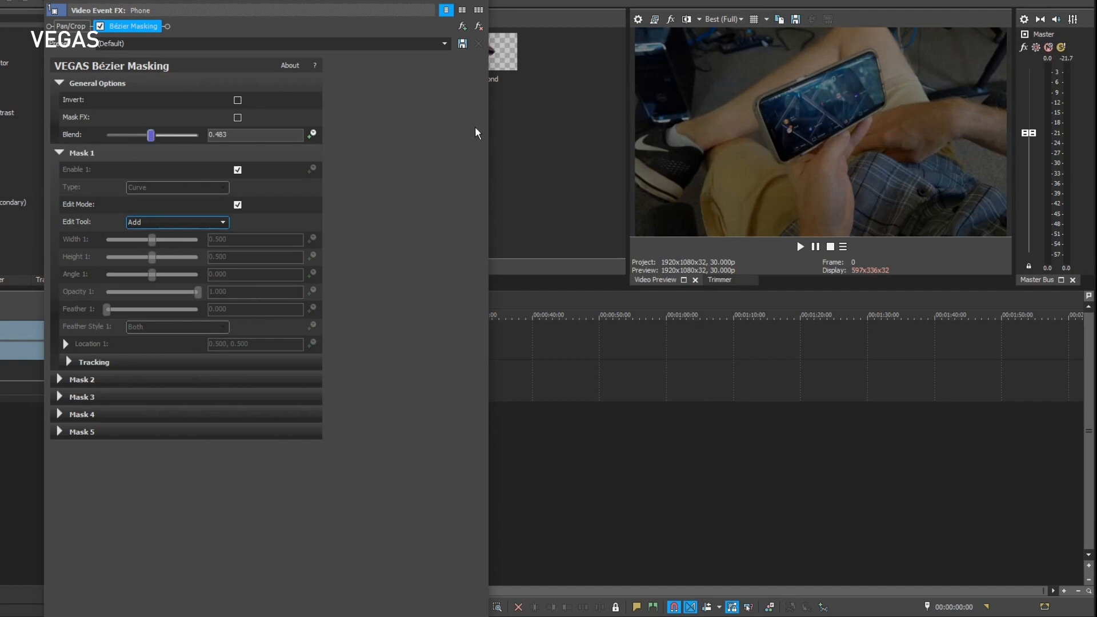
Trace a closed curve mask around the phone's screen, and finish mask editing with Blend back at 0.000.
left_click_drag(756, 97, 753, 98)
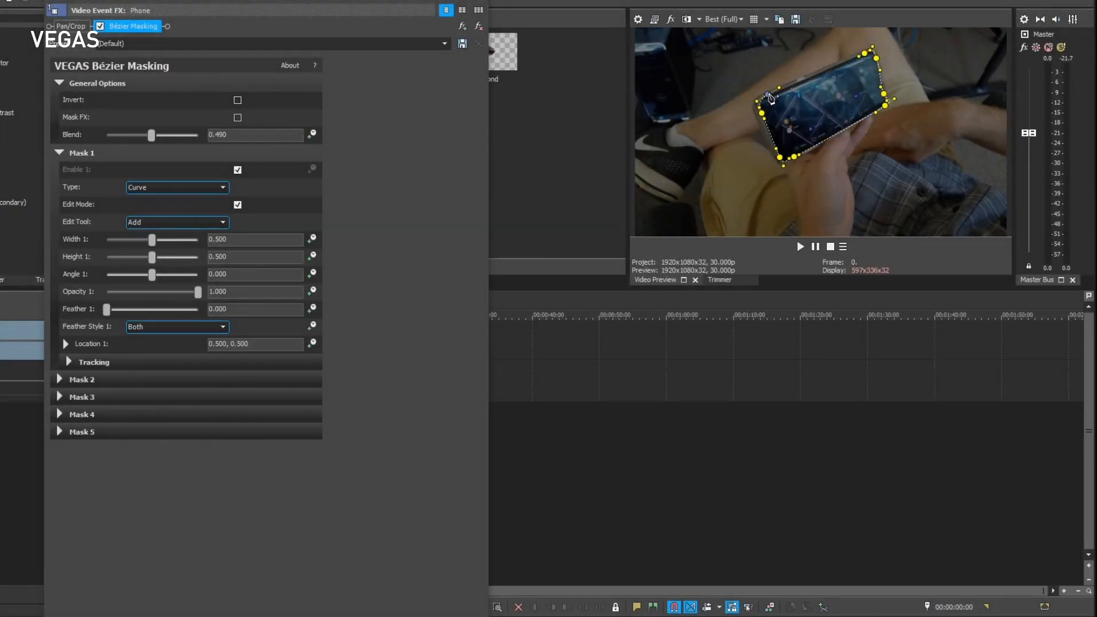
left_click(769, 95)
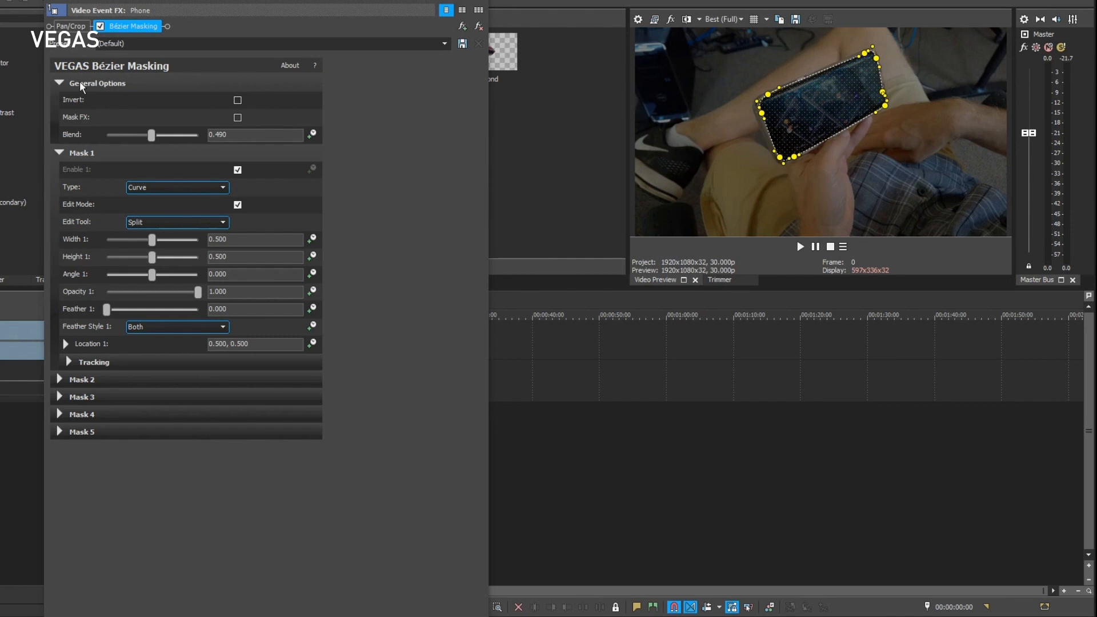
left_click_drag(152, 139, 74, 145)
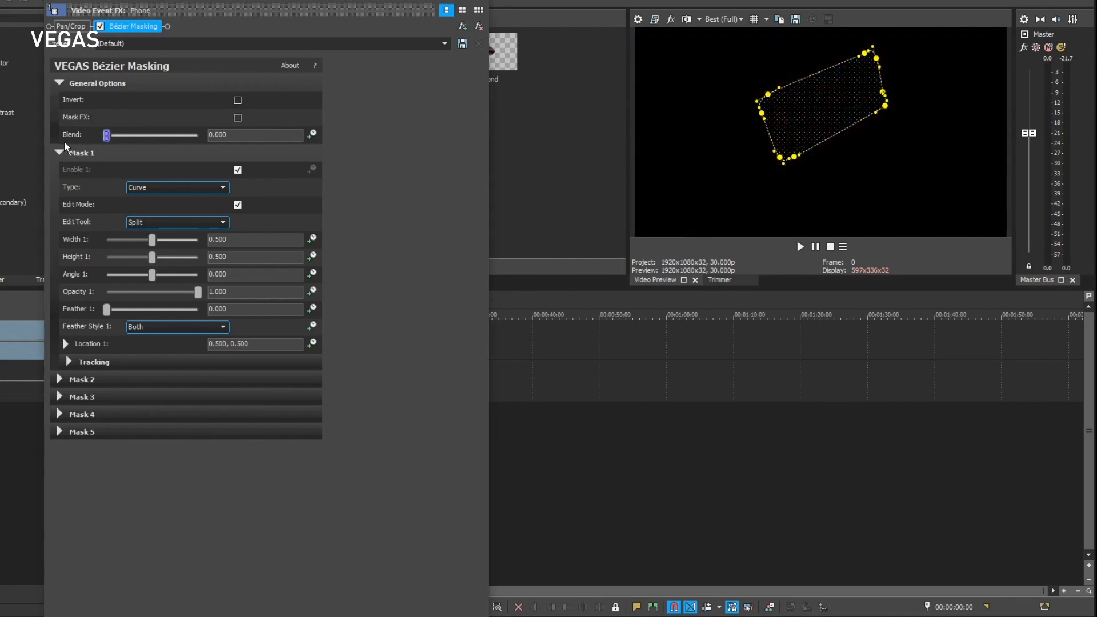
left_click(238, 205)
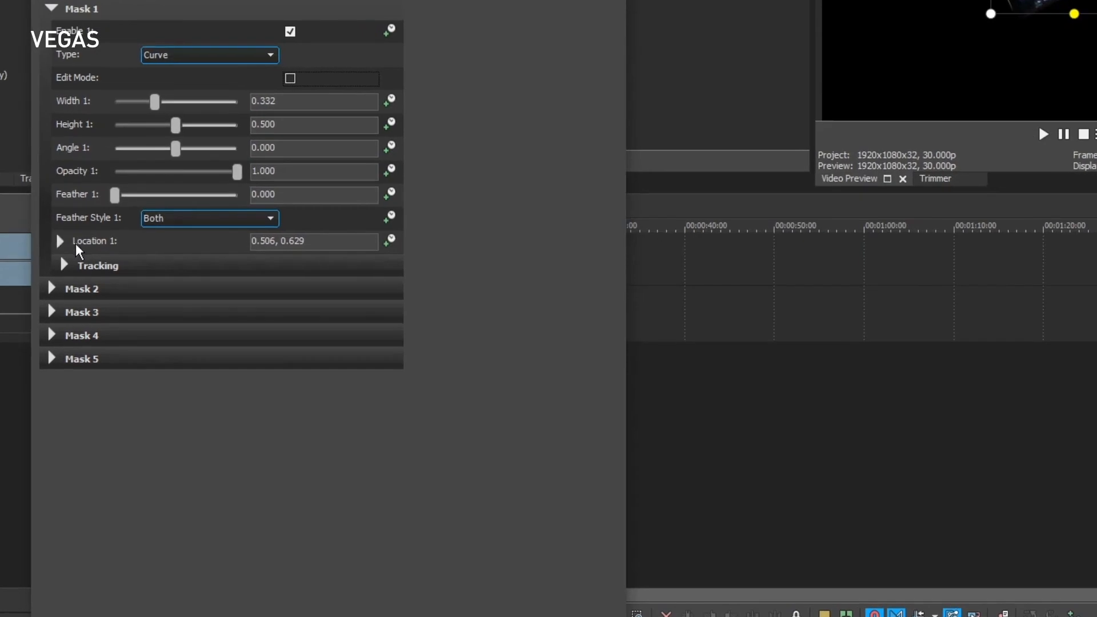
Track Mask 1 forward with High precision, Perspective mode and a keyframe interval of 1.
left_click(87, 346)
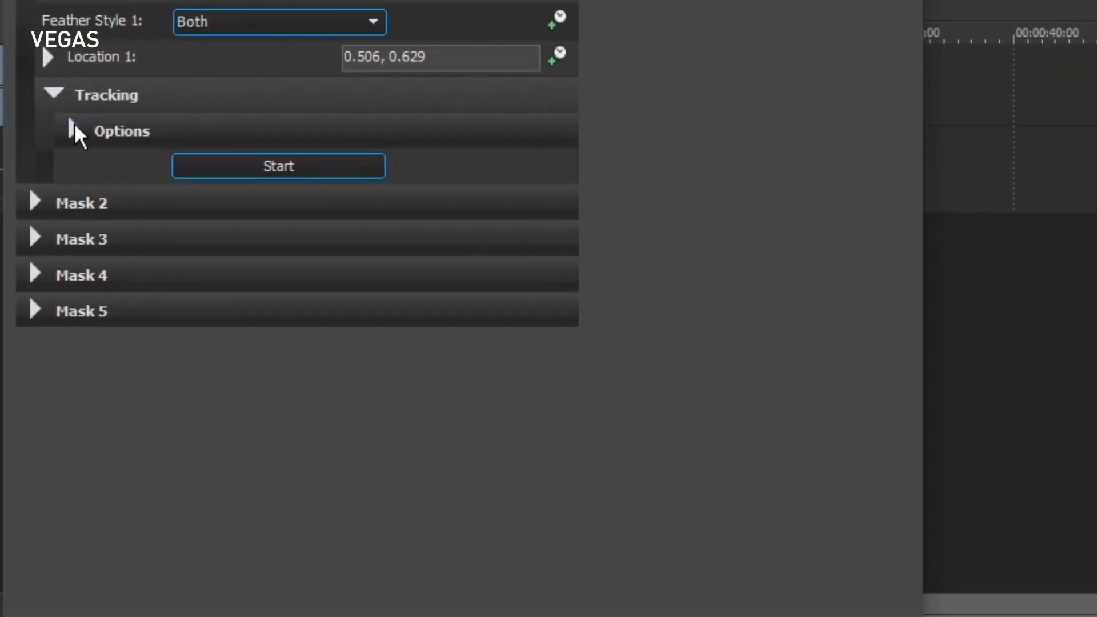
left_click(75, 172)
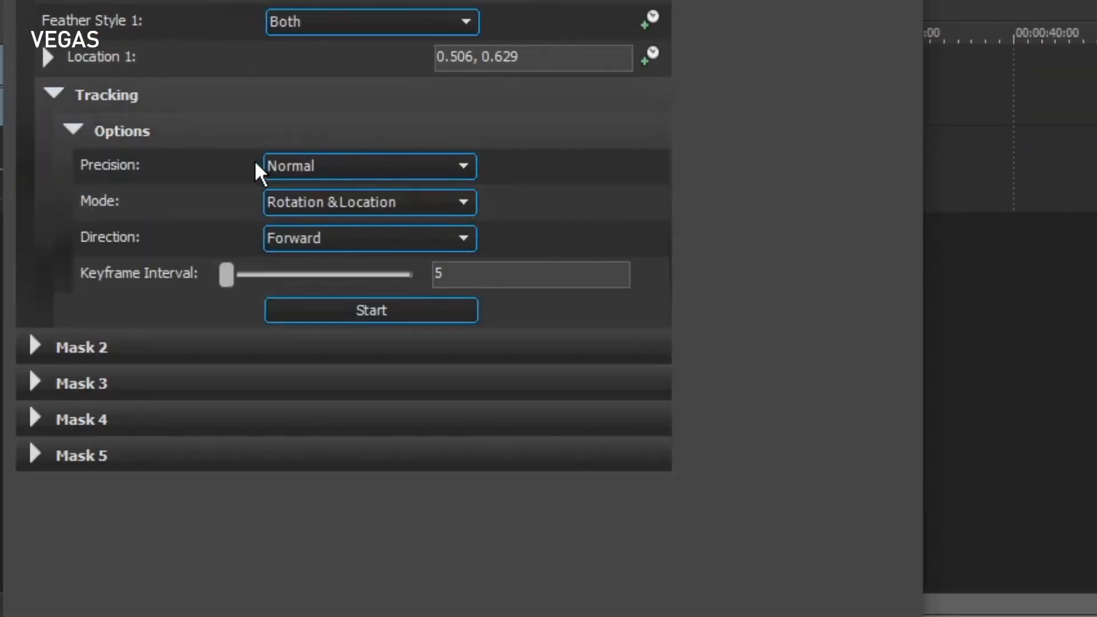
left_click(466, 169)
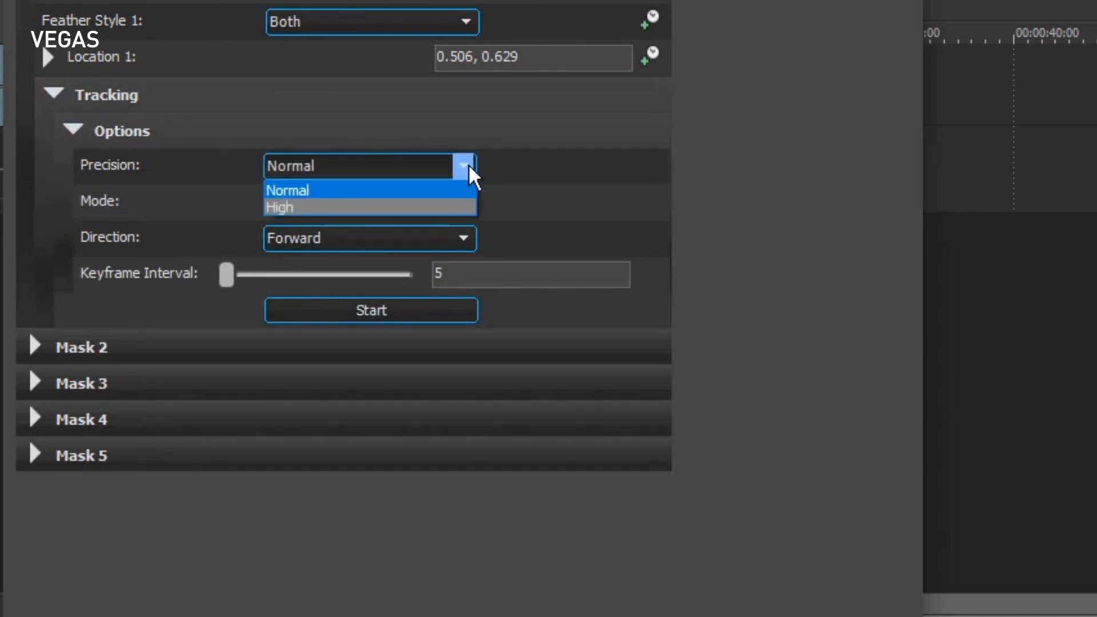
left_click(281, 209)
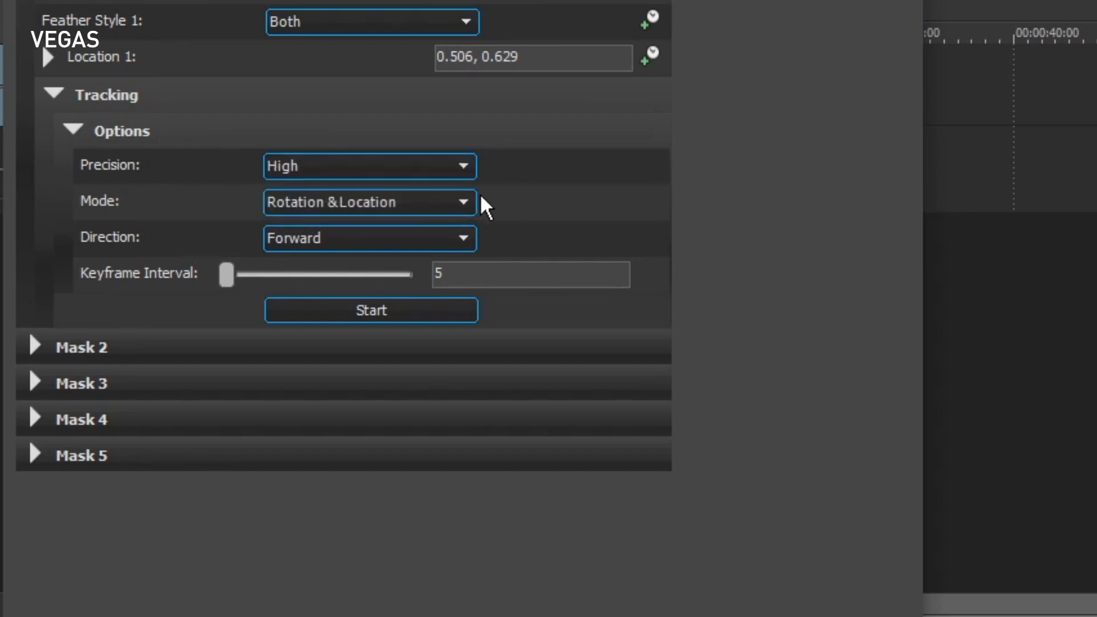
left_click(462, 207)
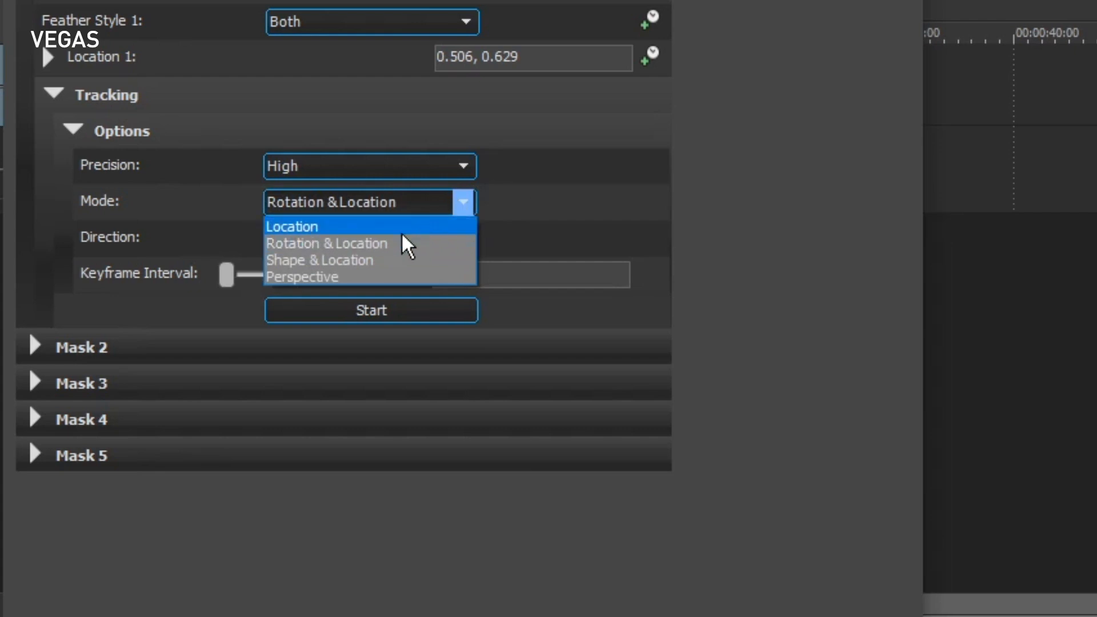
left_click(303, 279)
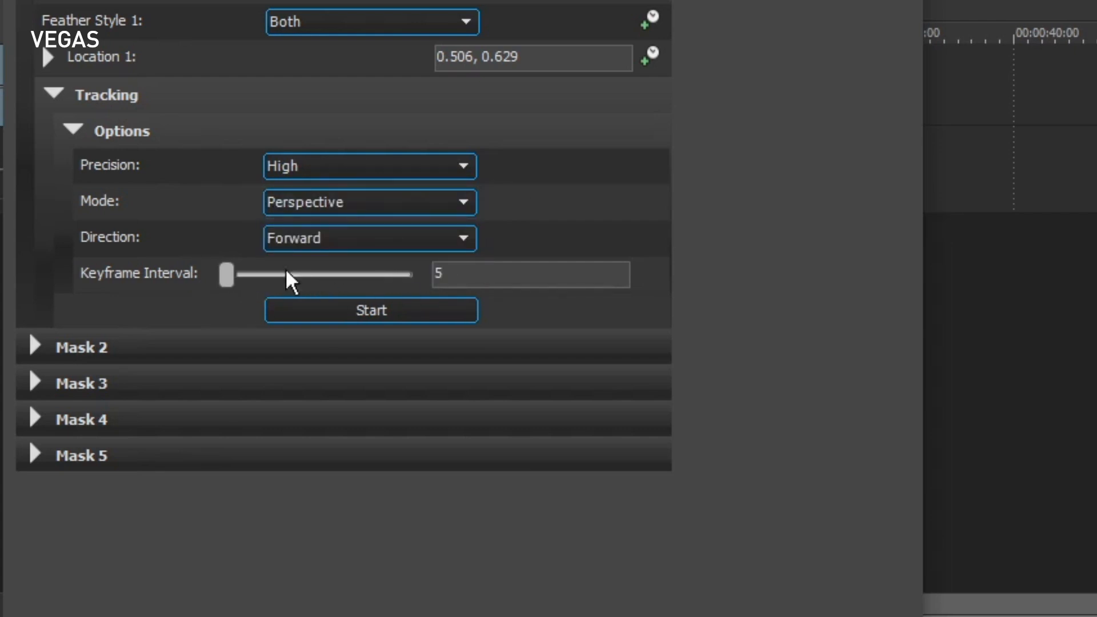
left_click_drag(228, 284, 152, 284)
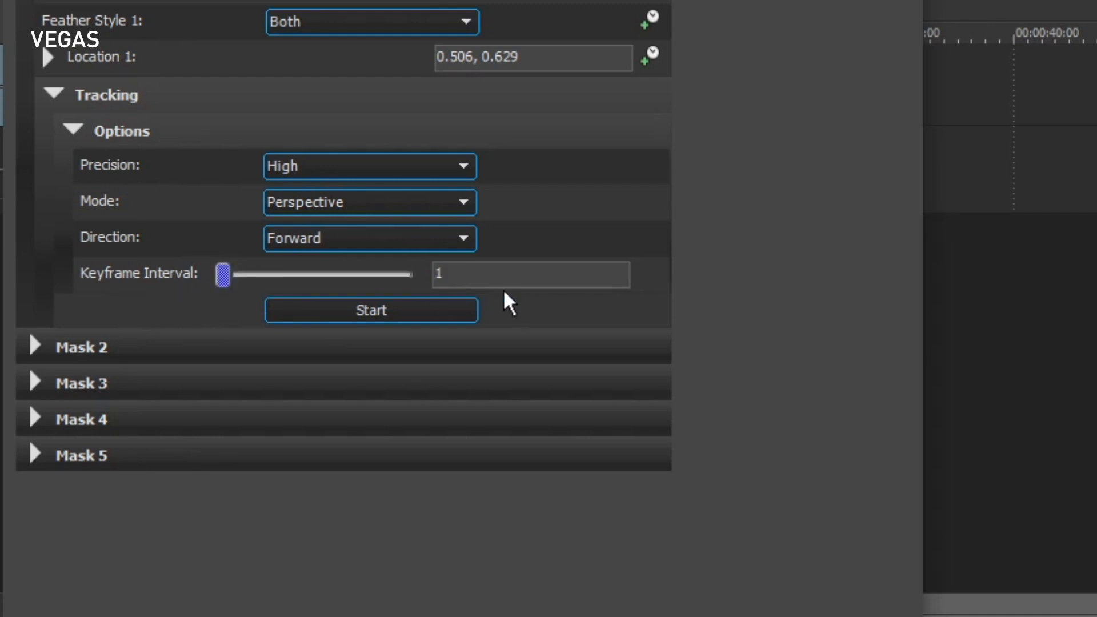
left_click(383, 319)
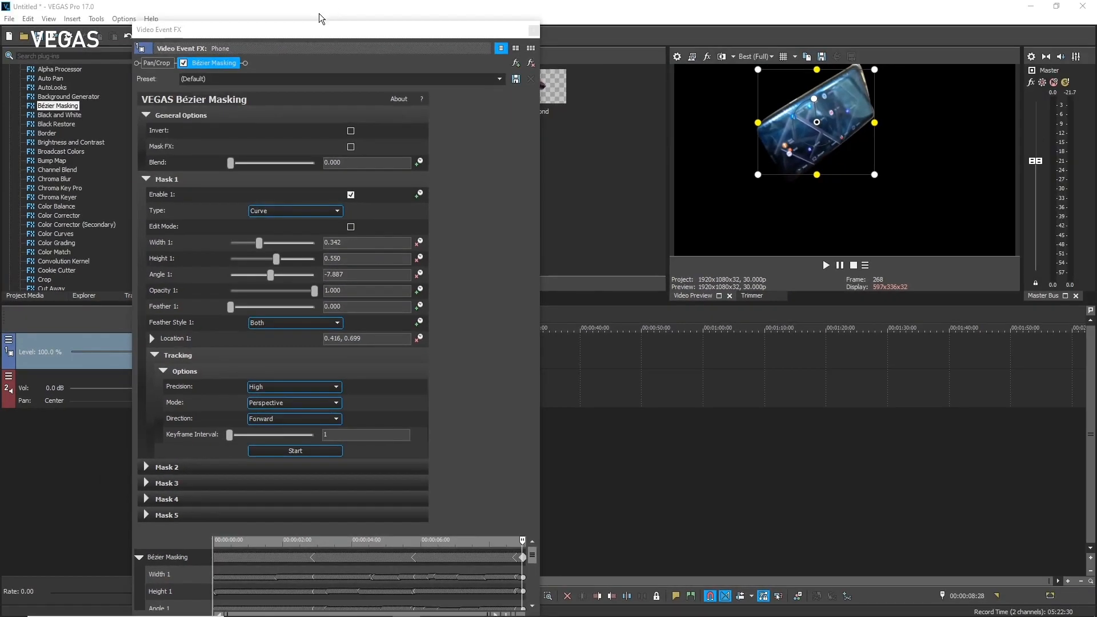
Play the tracked mask from the start of the Phone clip and close its effect settings.
left_click_drag(327, 32, 455, 15)
left_click(335, 356)
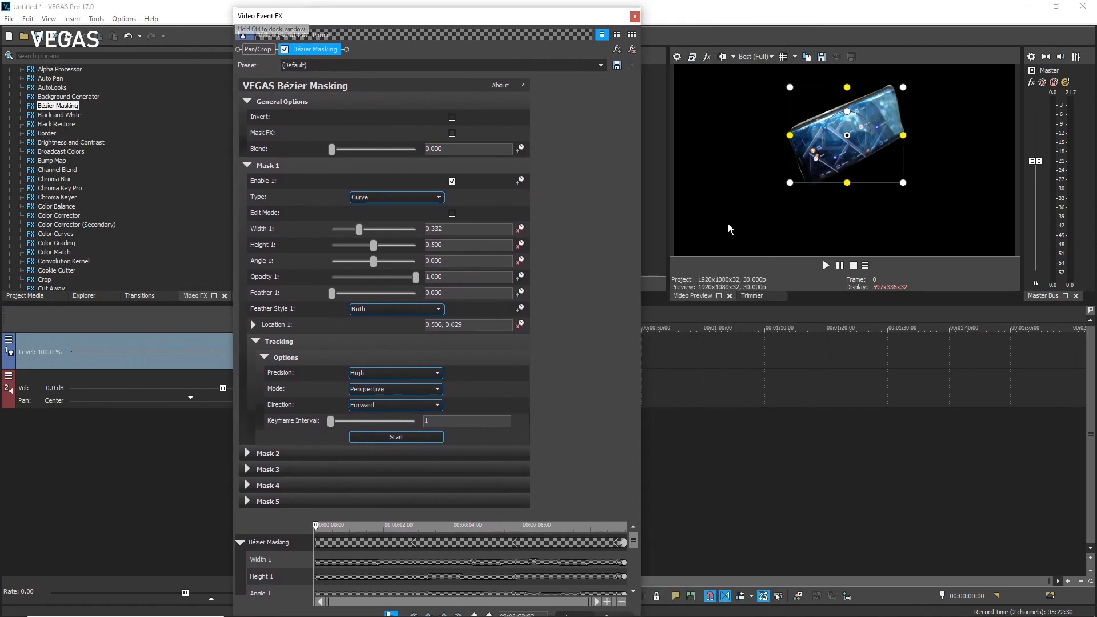
left_click(827, 266)
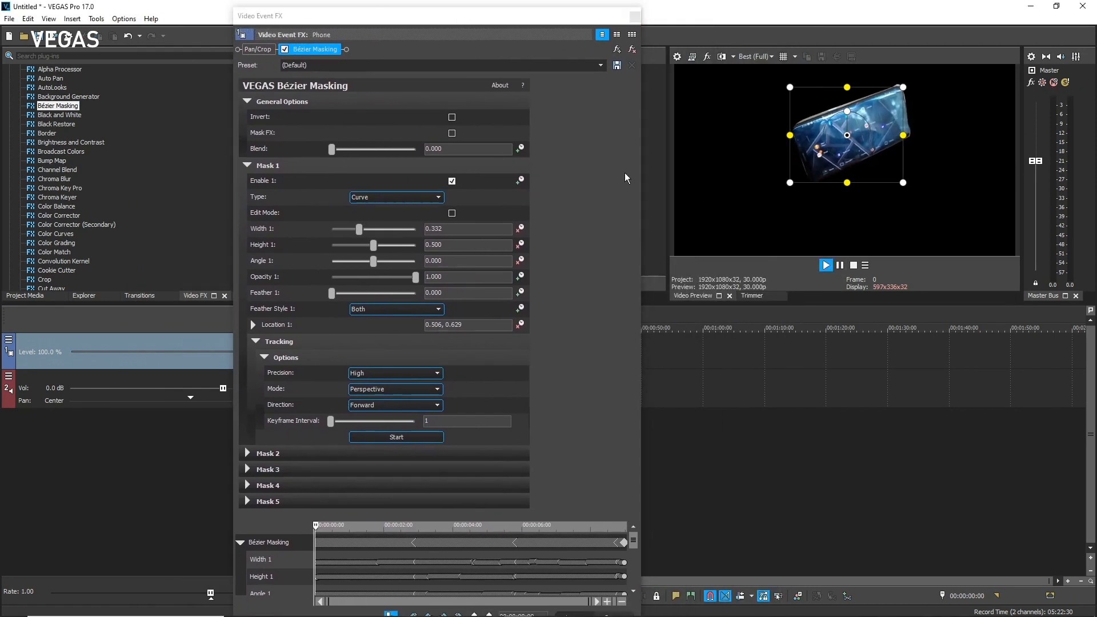
left_click(635, 16)
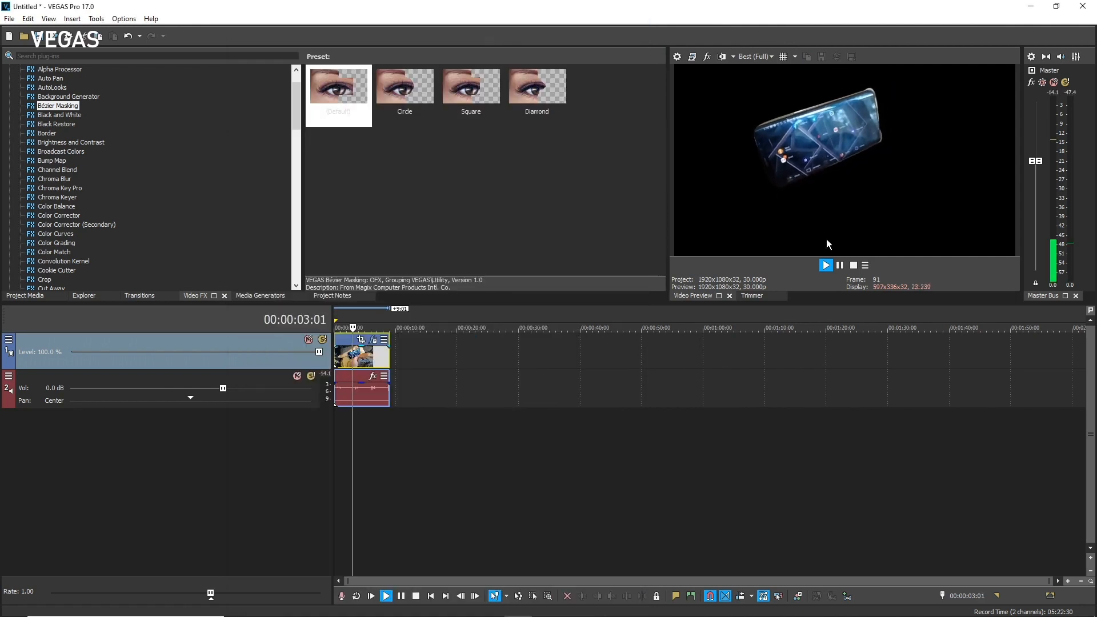
Add Ambulance.mp4 below the existing tracks, starting with the Phone clip, and move its video track above the Phone video.
left_click(83, 296)
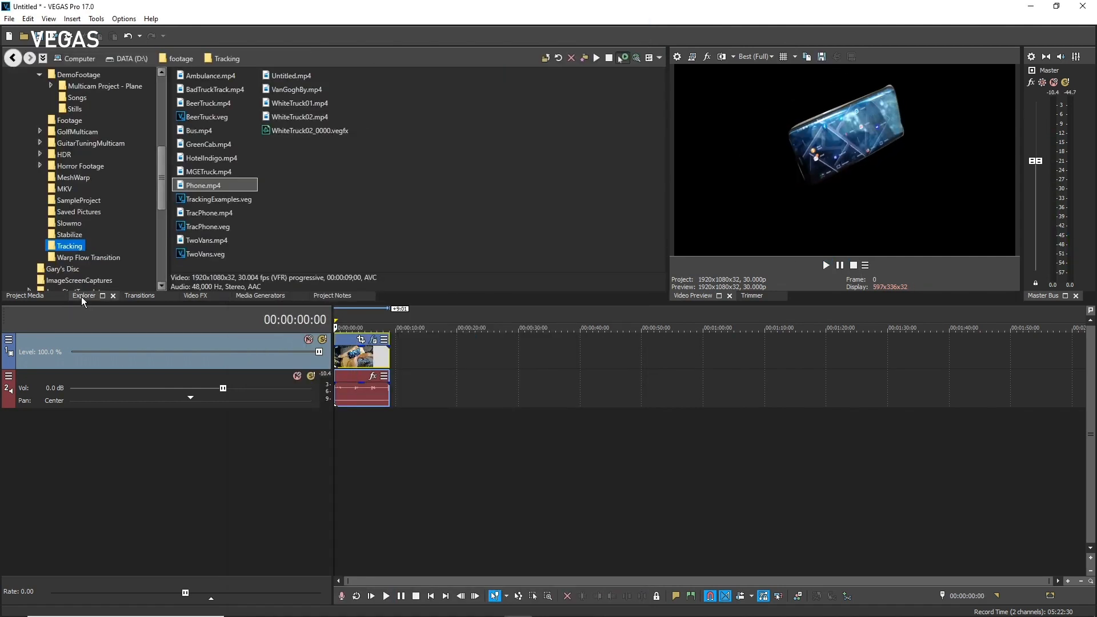
left_click_drag(182, 79, 389, 429)
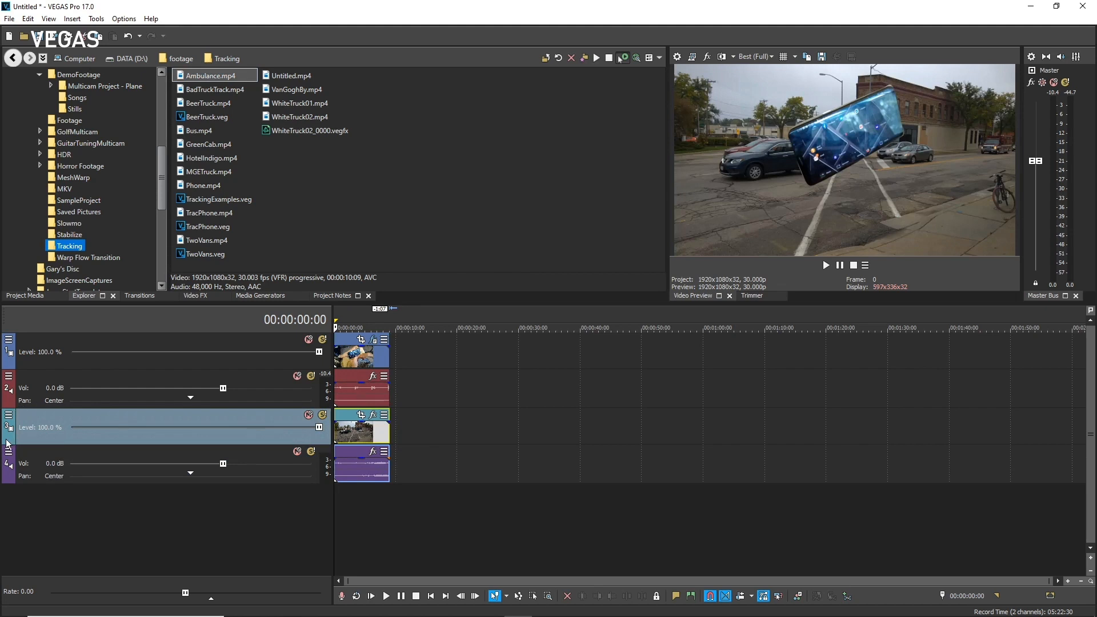
left_click_drag(4, 431, 14, 335)
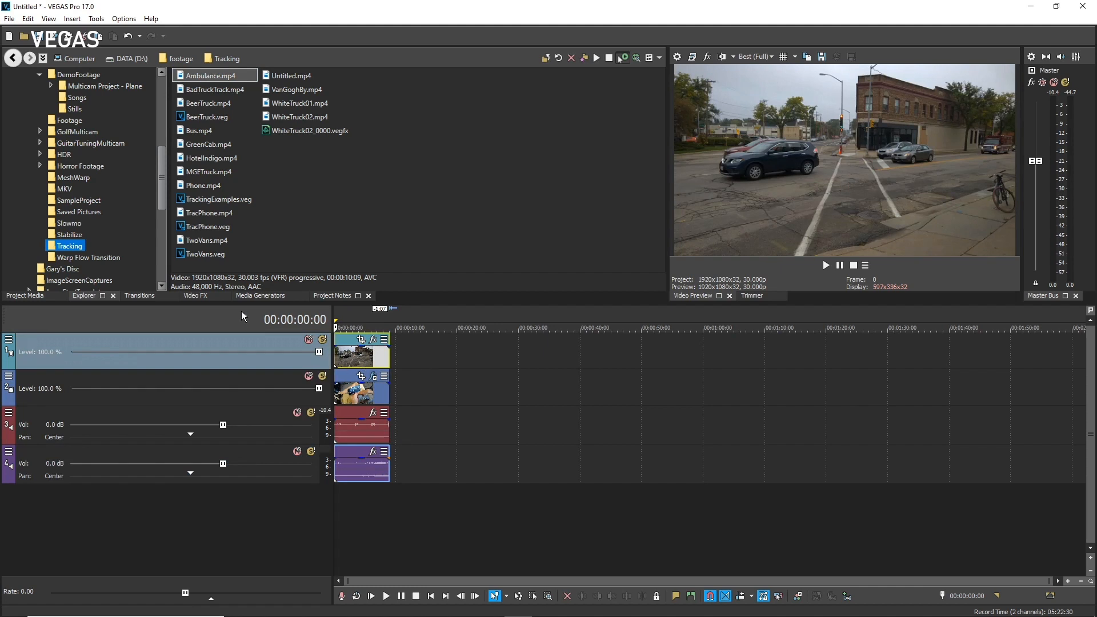
Apply the default Picture In Picture effect to the Ambulance video event and set its mode to Free Form.
left_click(197, 295)
left_click_drag(292, 91, 290, 192)
left_click(64, 180)
left_click(338, 84)
left_click_drag(338, 80, 354, 353)
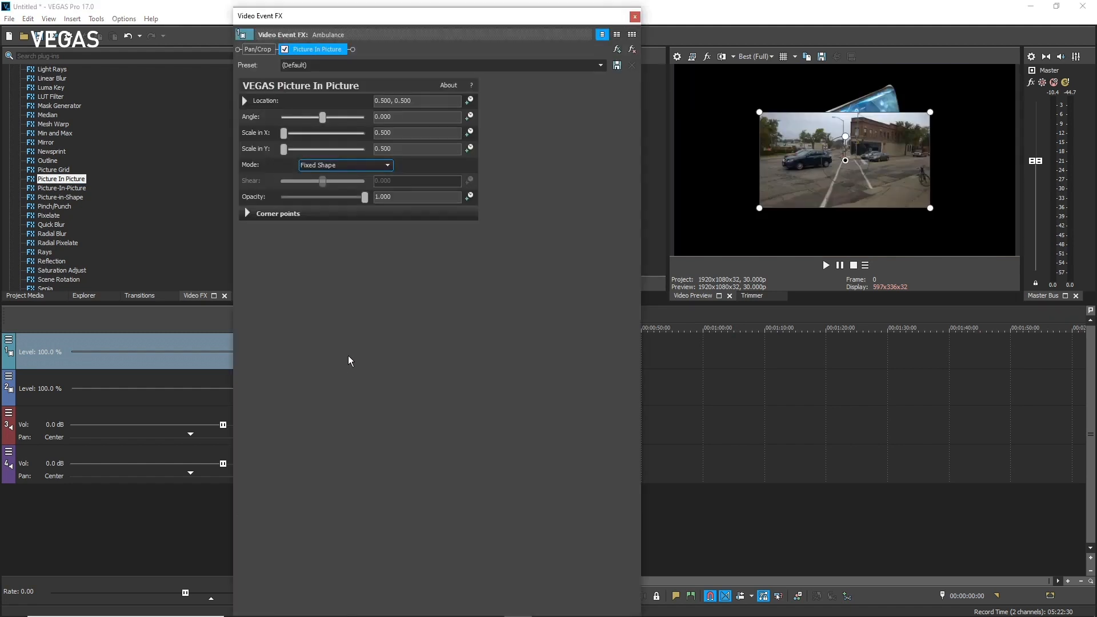
left_click(388, 166)
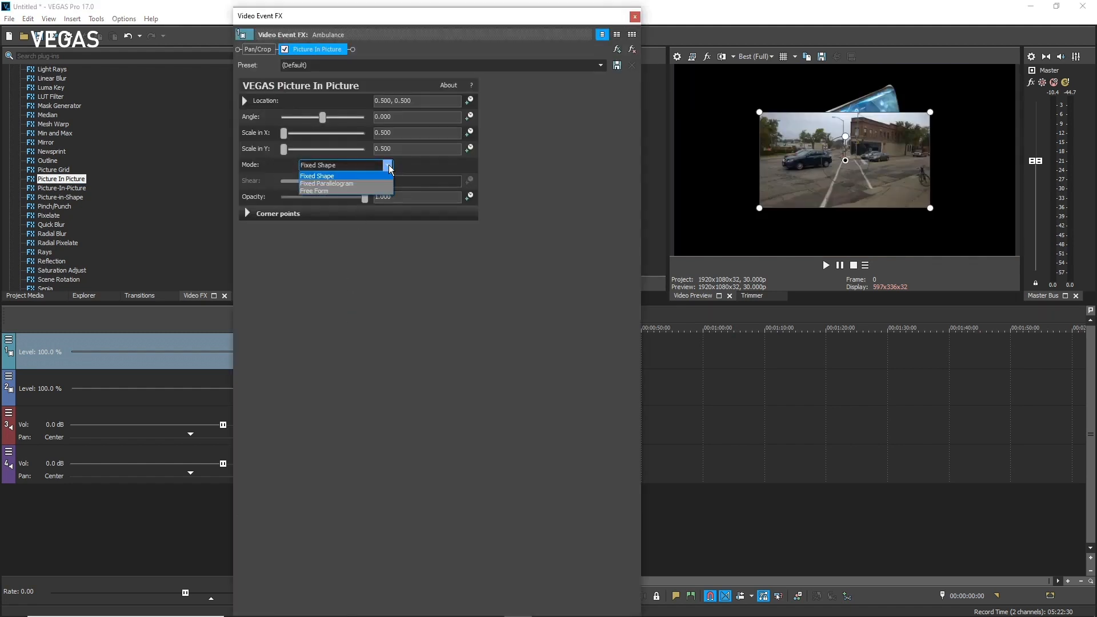
left_click(307, 191)
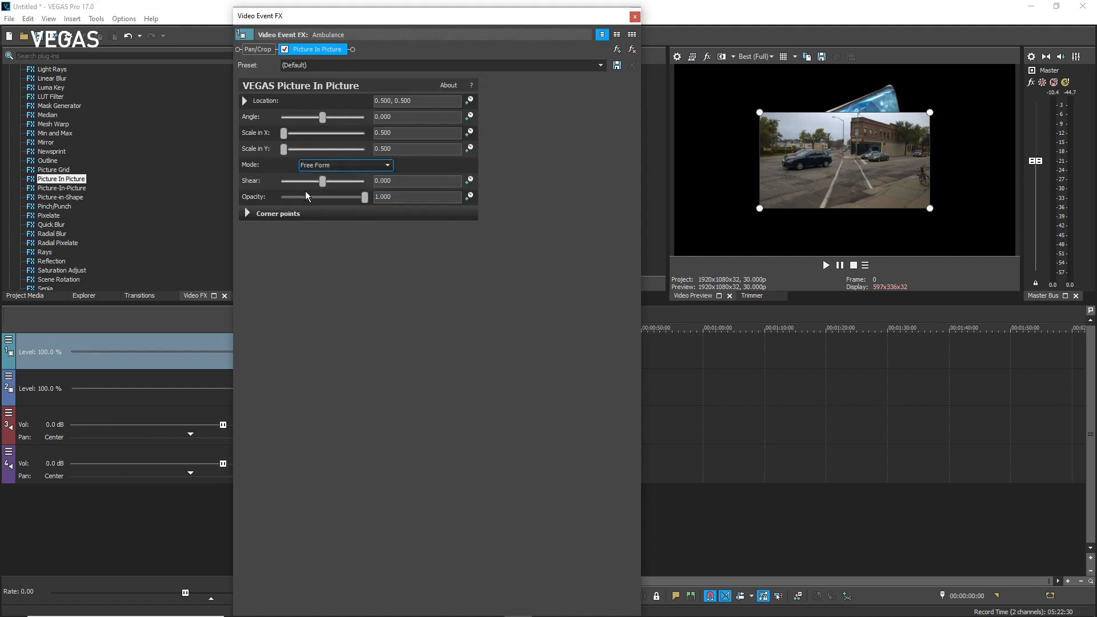
Fit the four corners of the Ambulance picture to the phone screen's corners on the first frame and close the effect settings.
left_click(771, 120)
left_click_drag(757, 111, 789, 126)
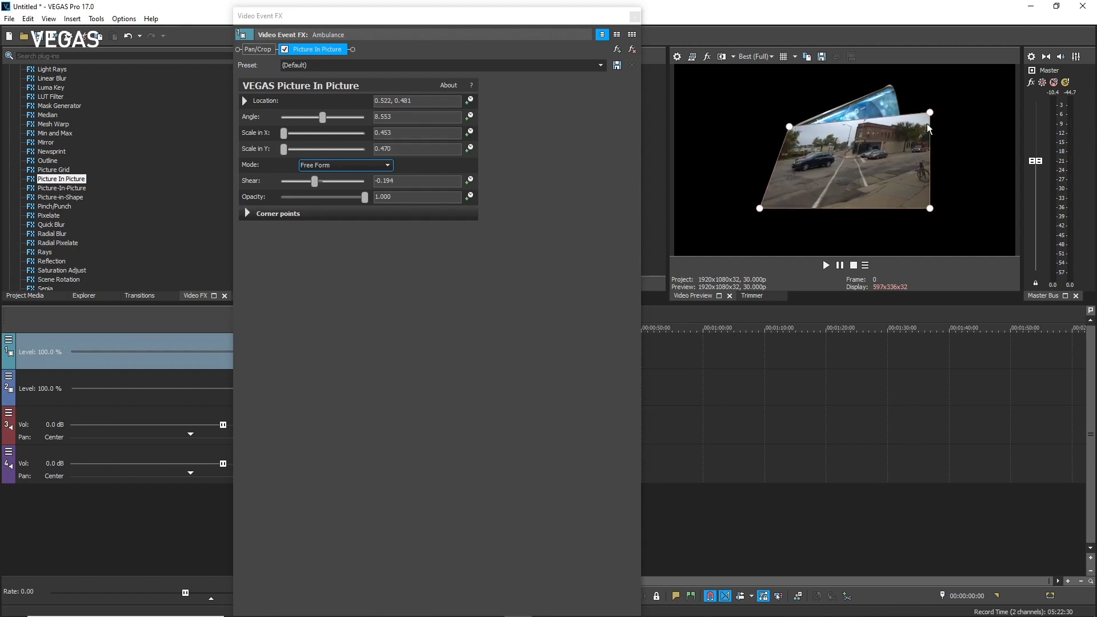
left_click_drag(930, 113, 891, 81)
left_click_drag(927, 210, 908, 136)
left_click_drag(762, 208, 801, 186)
left_click_drag(789, 126, 785, 129)
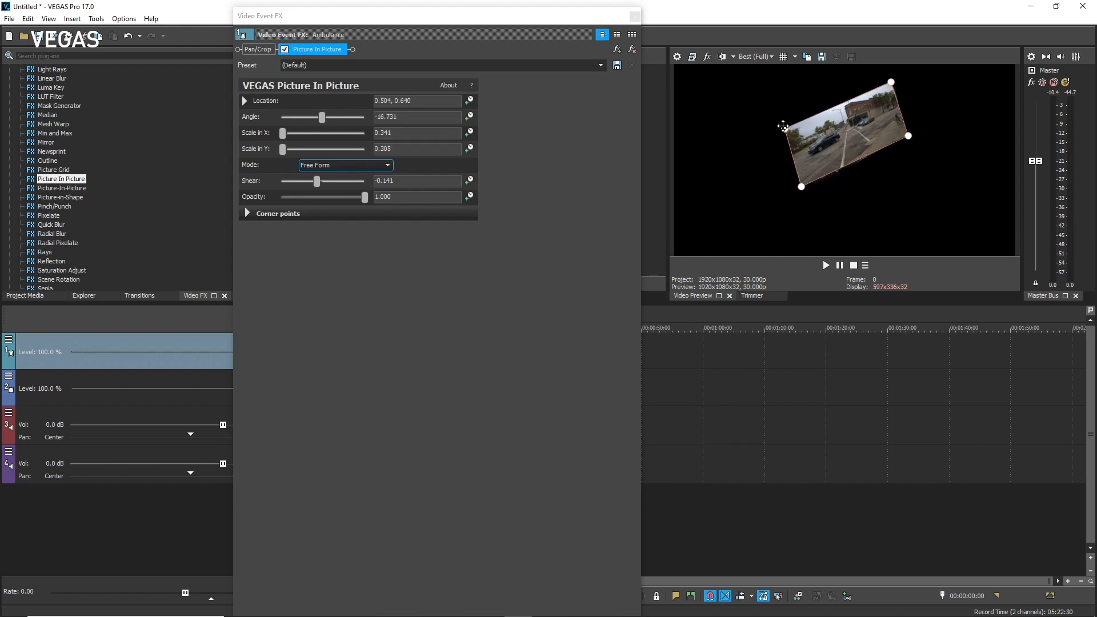
left_click(635, 17)
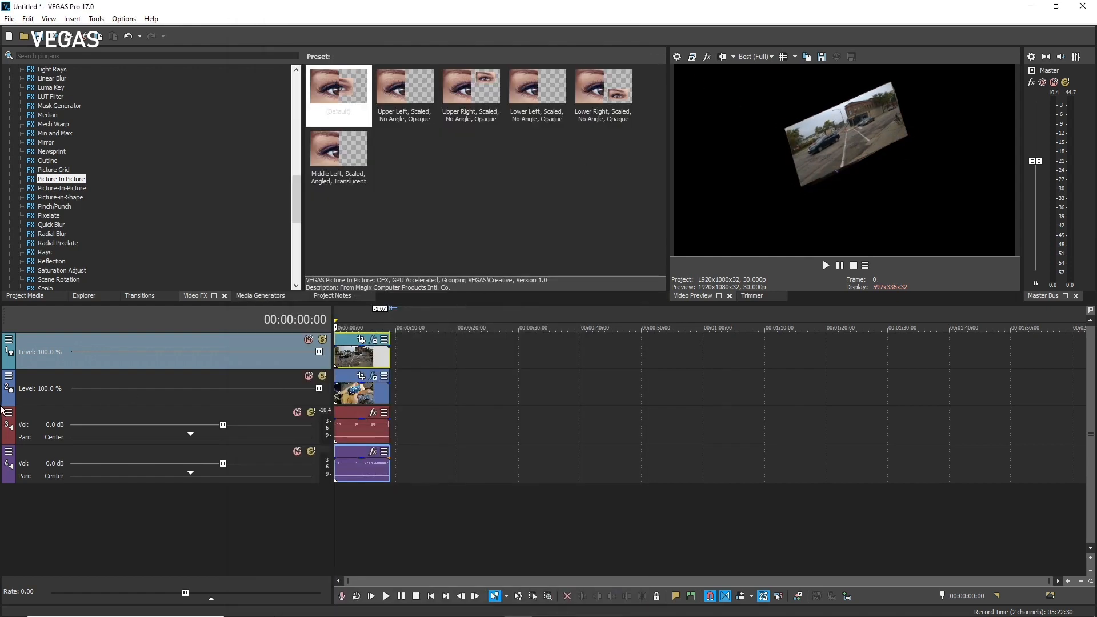
Move the Phone video track above the Ambulance video track and invert the Phone event's Bézier mask.
left_click_drag(6, 396, 10, 342)
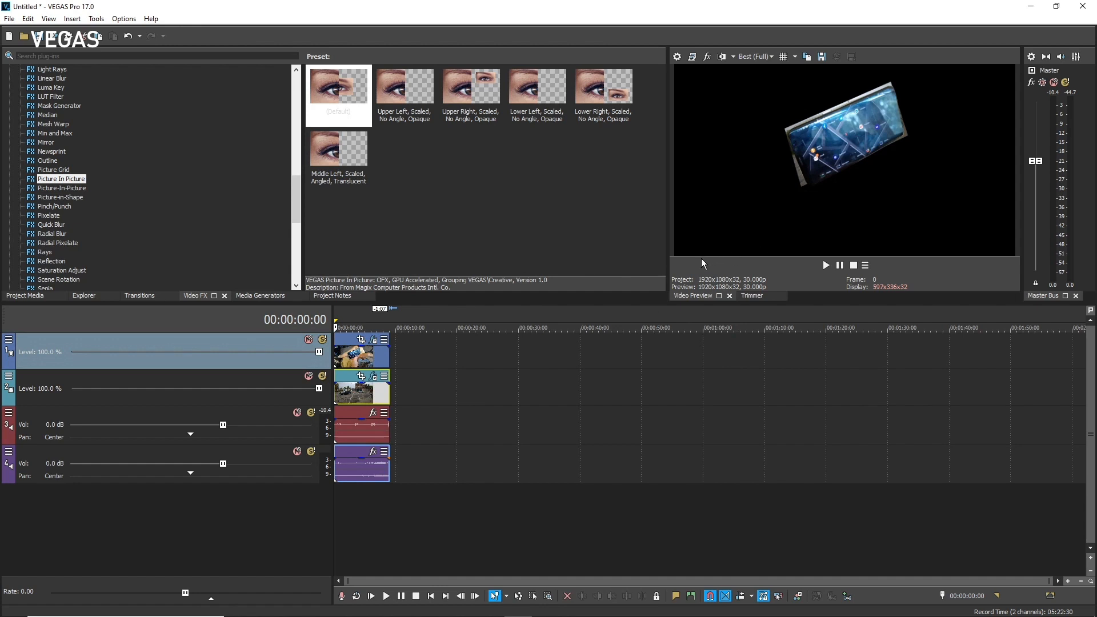
left_click(373, 342)
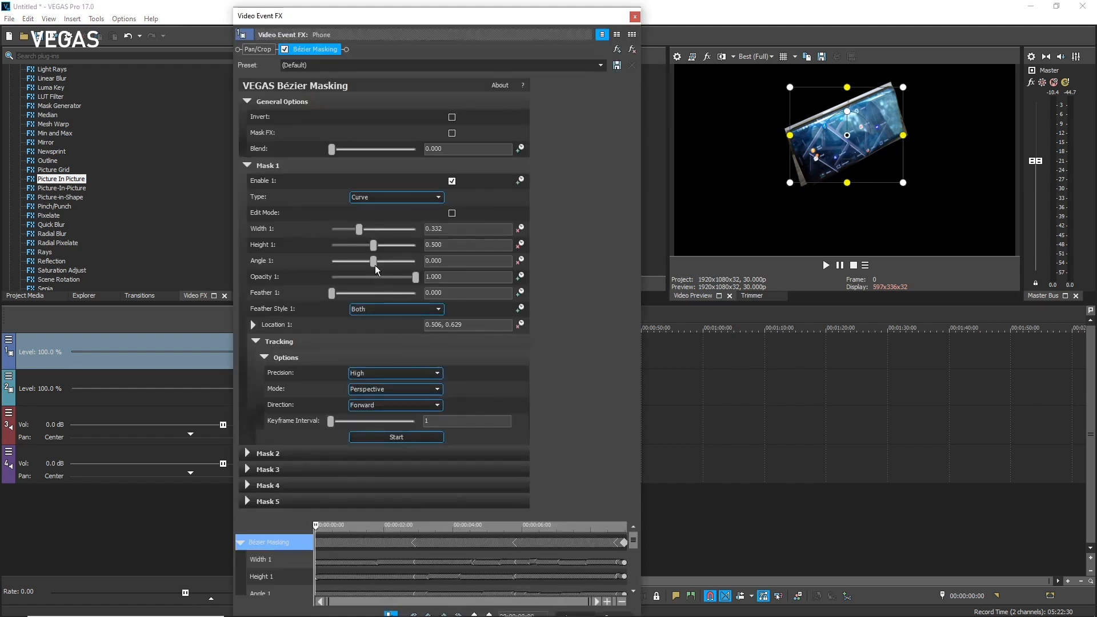
left_click(452, 118)
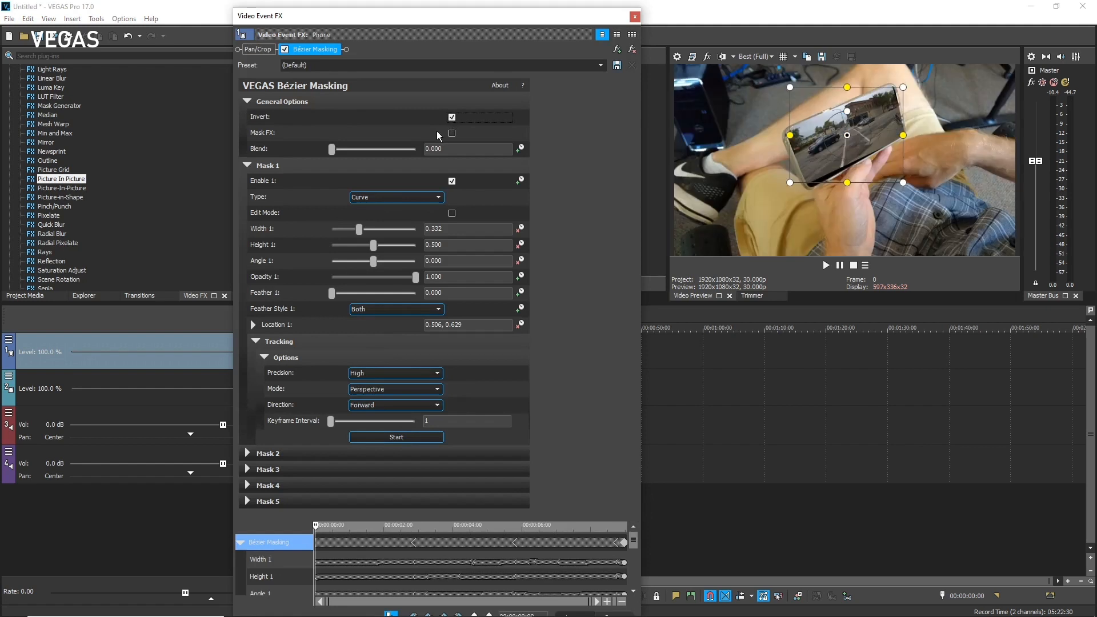
left_click(634, 16)
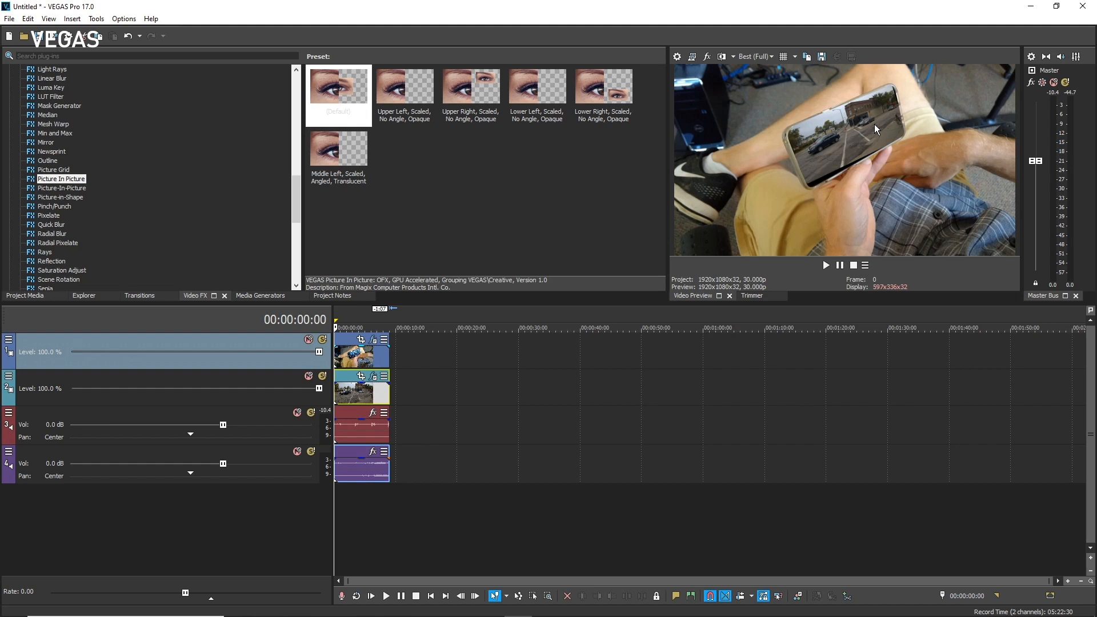
Play the start of the composite to check how the Ambulance footage sits against the moving phone, and stop playback.
left_click(830, 269)
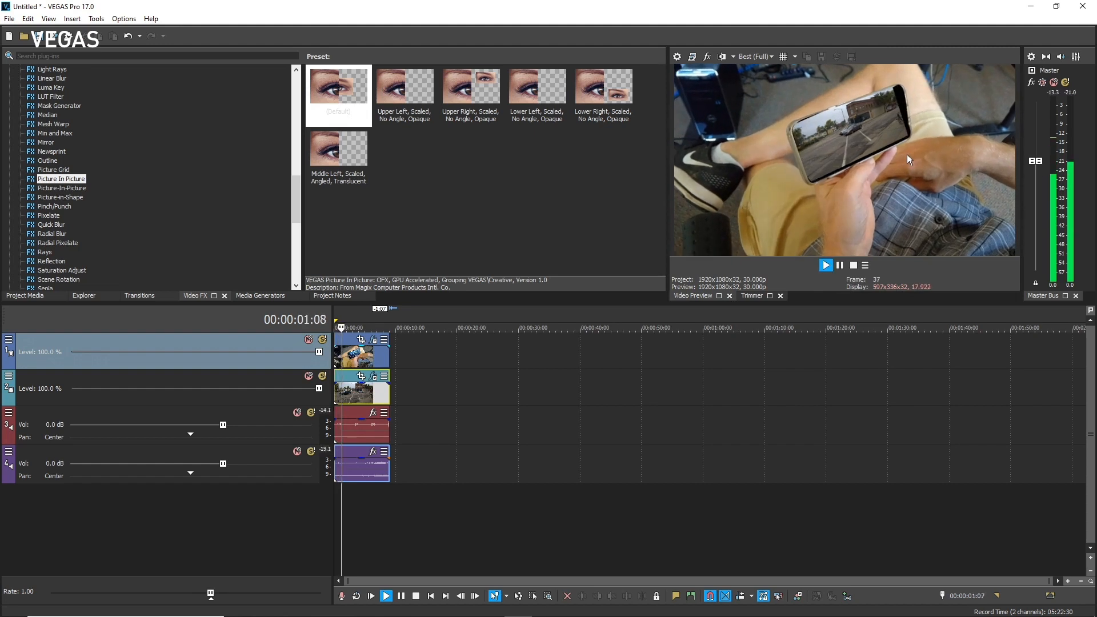
left_click(854, 266)
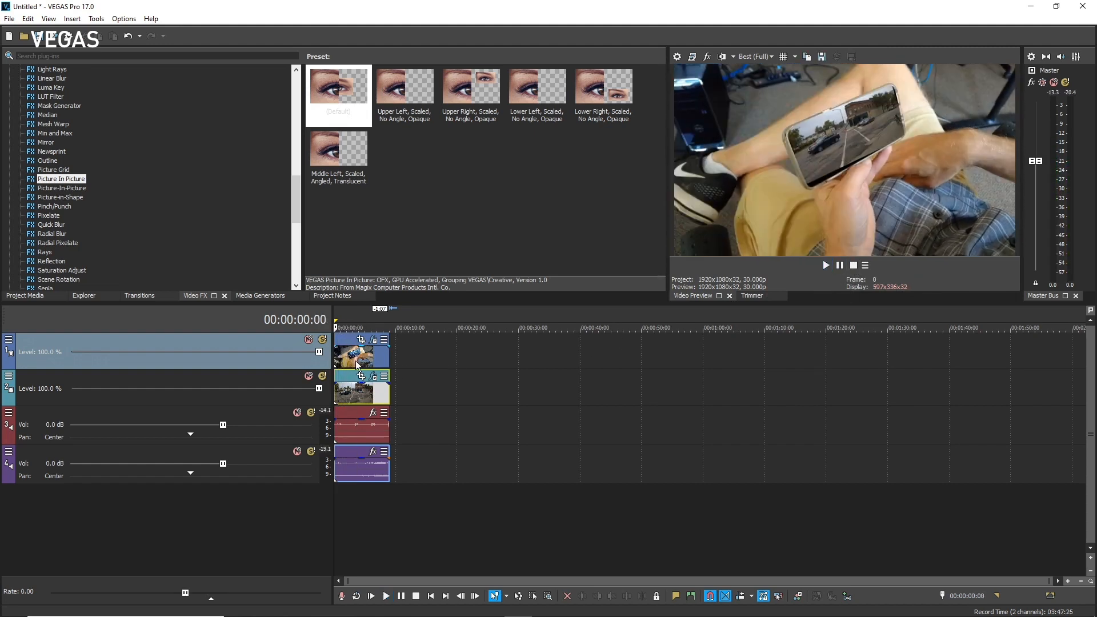
Select both the Phone and Ambulance video events and run the Copy Motion Track to PiP extension on them.
left_click(338, 353)
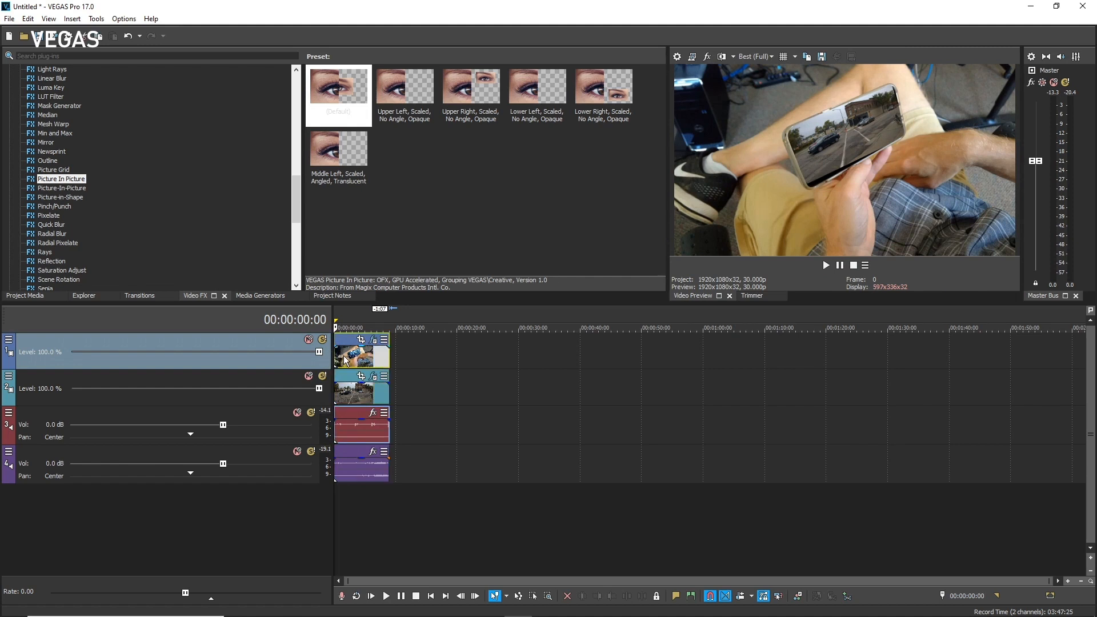
left_click(346, 394)
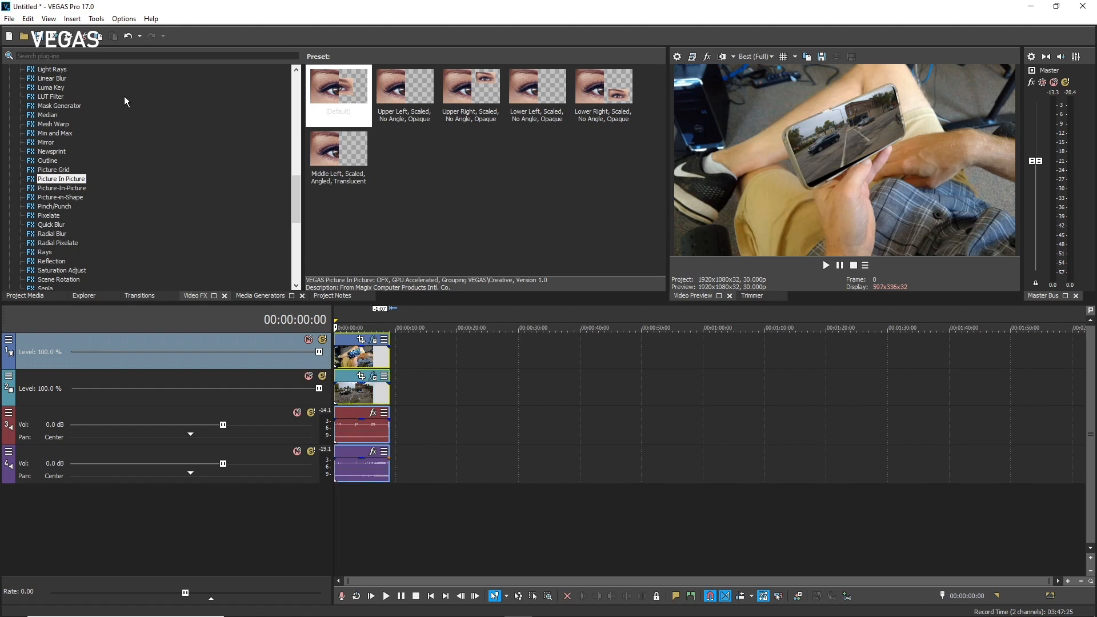
left_click(95, 19)
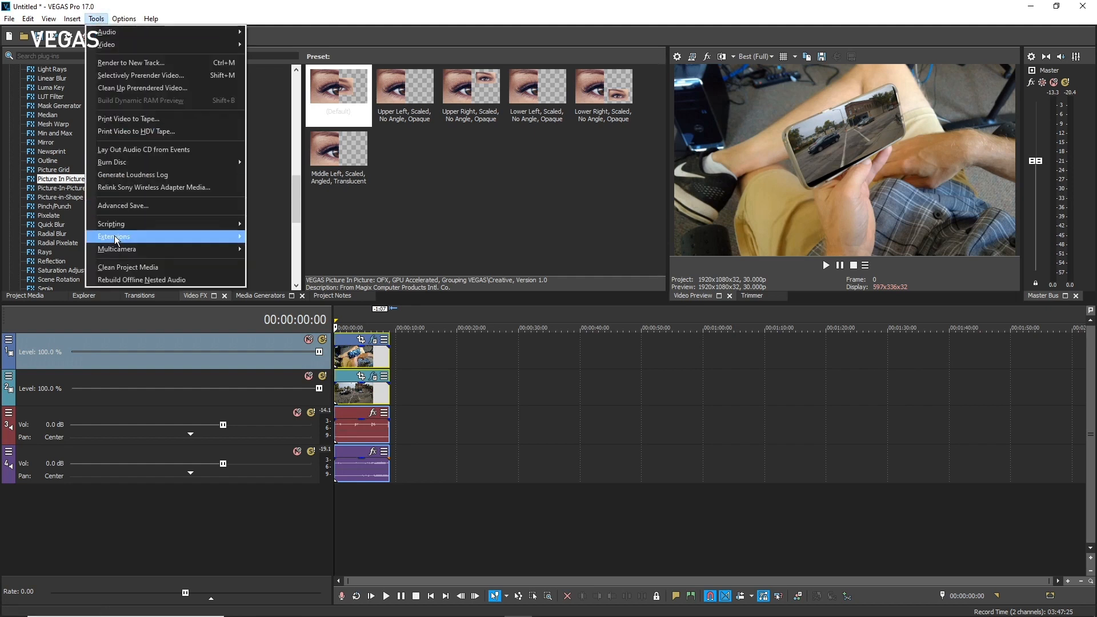
mouse_move(127, 236)
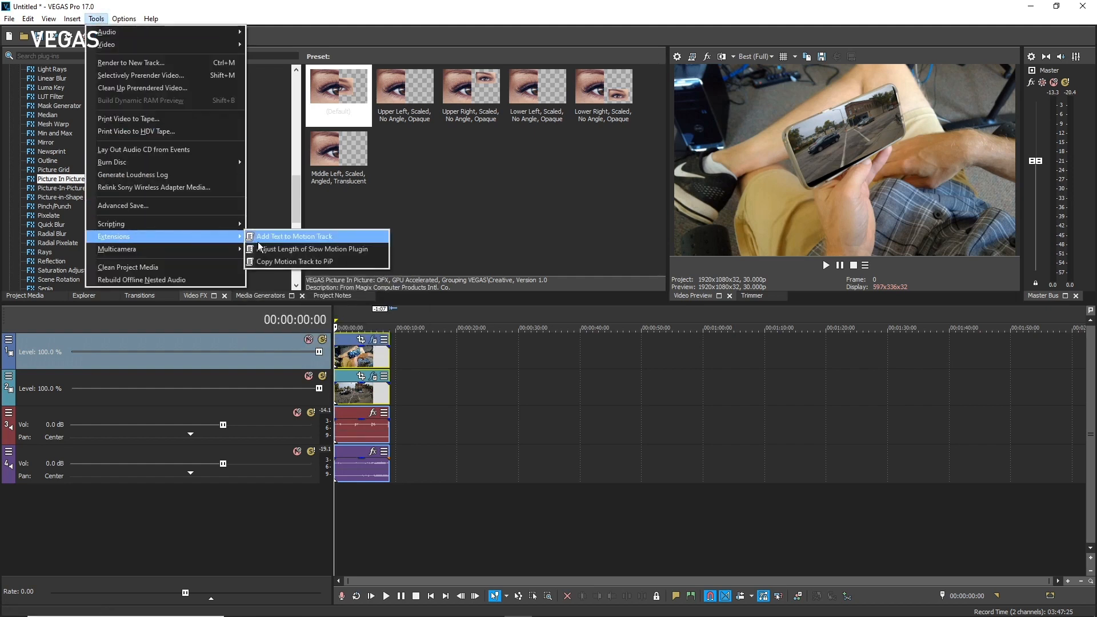
left_click(292, 261)
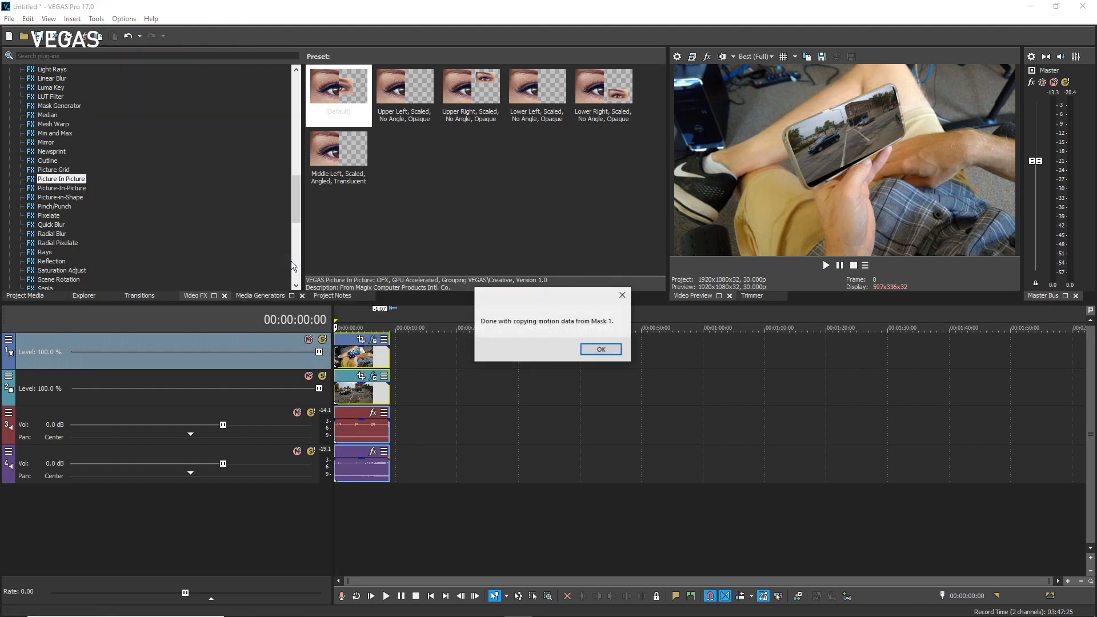
left_click(601, 348)
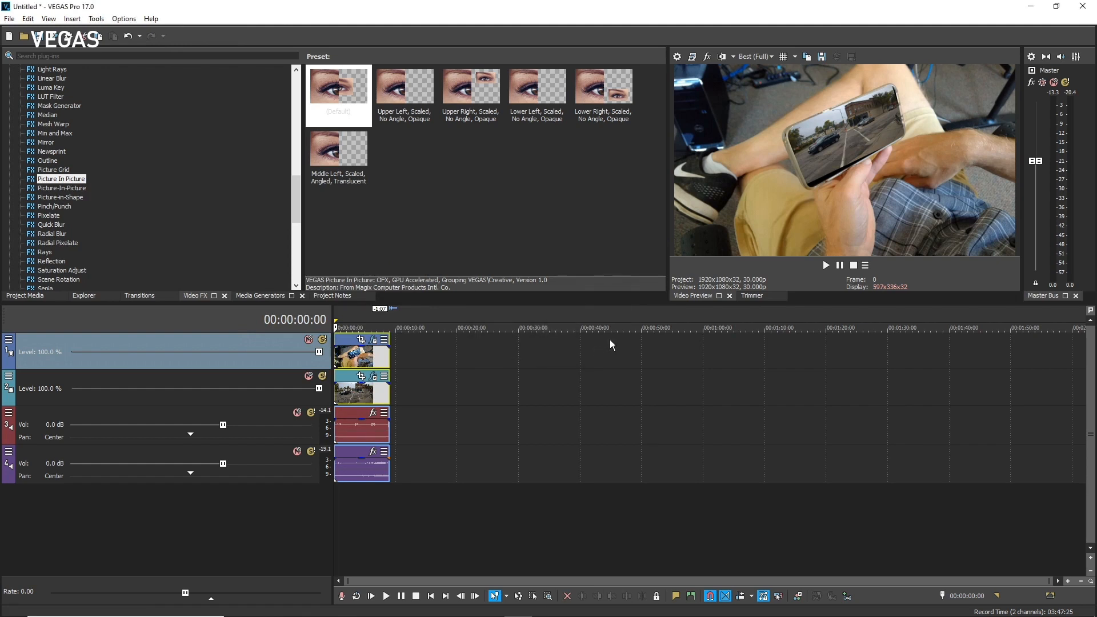
Play the composite from the start, stop it, and open the Ambulance event's Picture In Picture settings to view its keyframes.
left_click(826, 265)
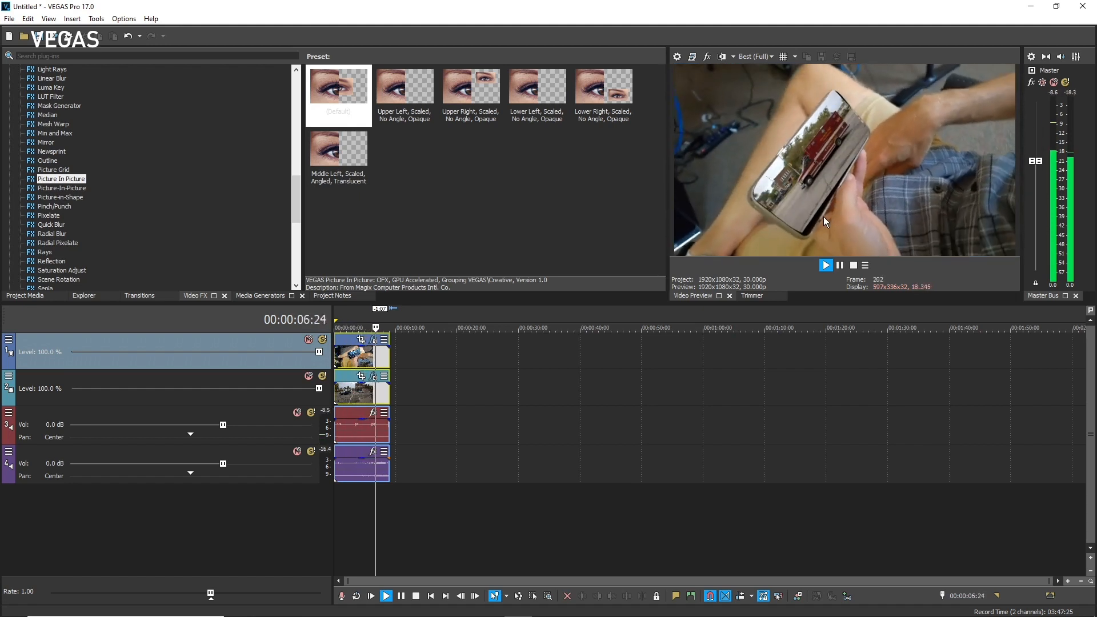
left_click(853, 266)
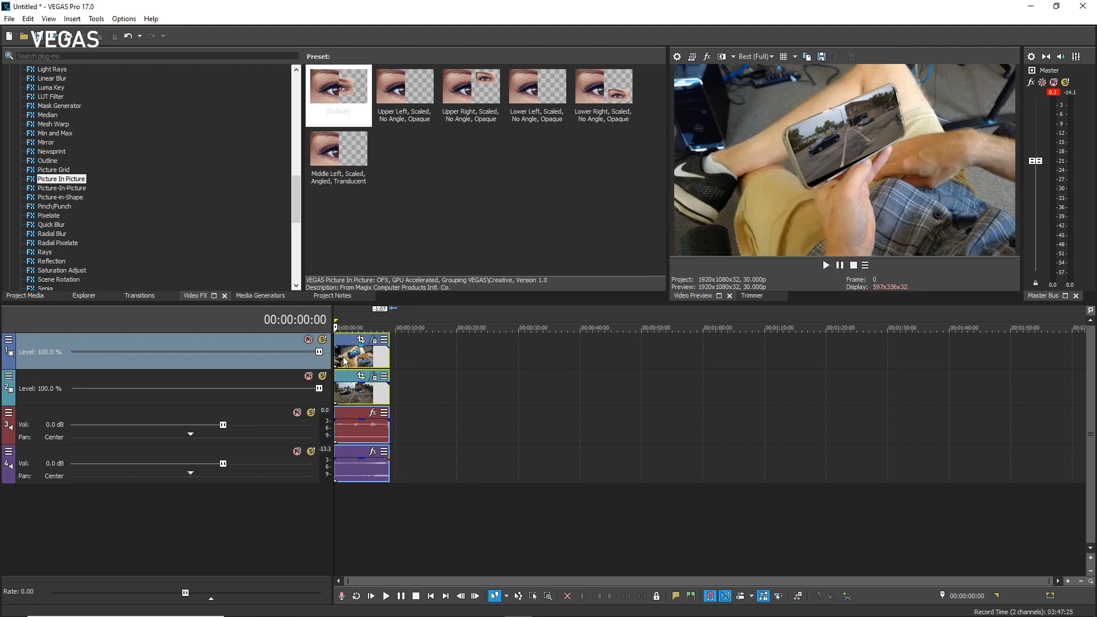
left_click(373, 376)
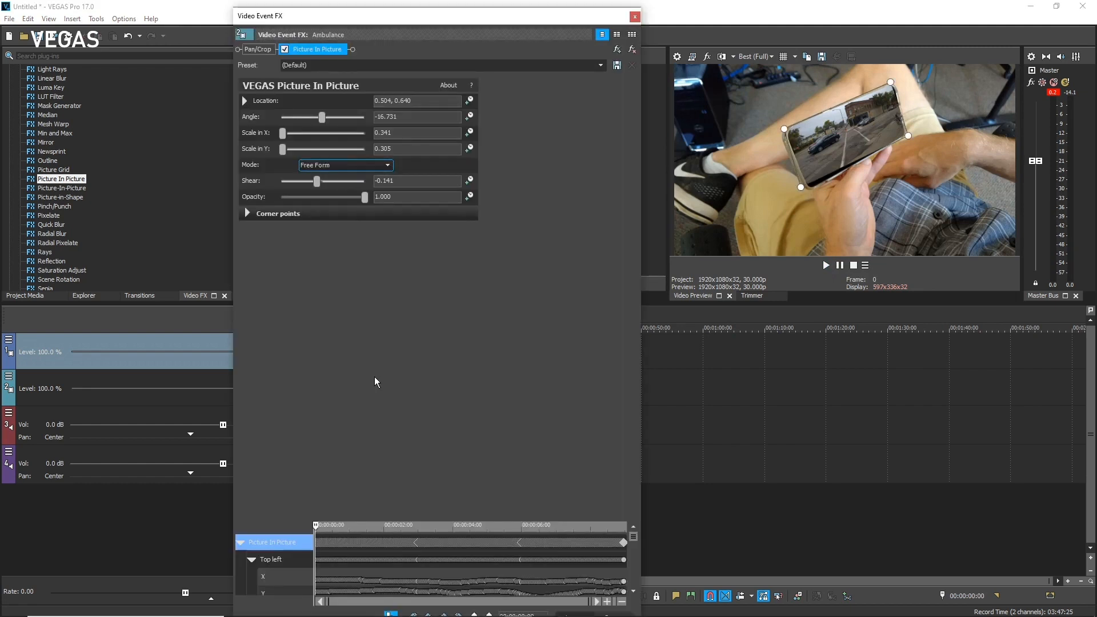